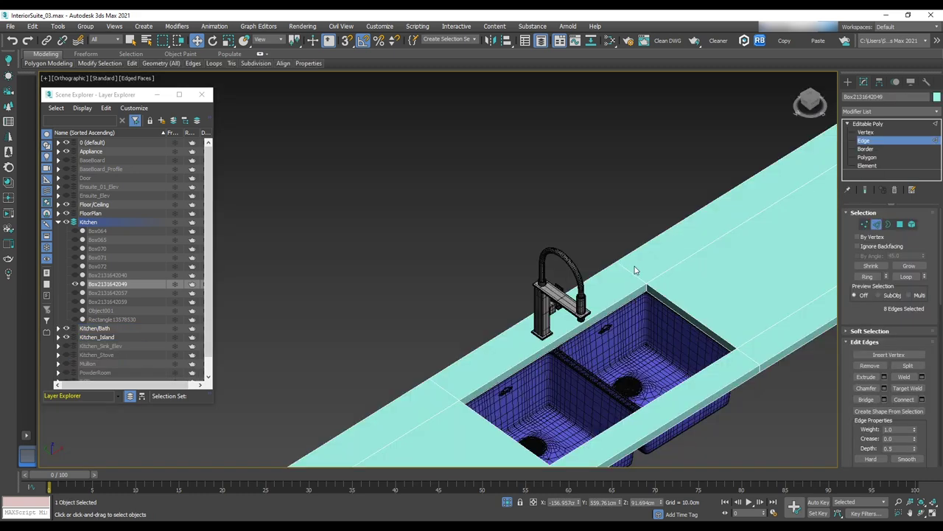
Chamfer the vertical corner edges of the countertop's sink cutout by about 1.46 cm and adjust the number of chamfer segments
scroll(667, 328, up, 3)
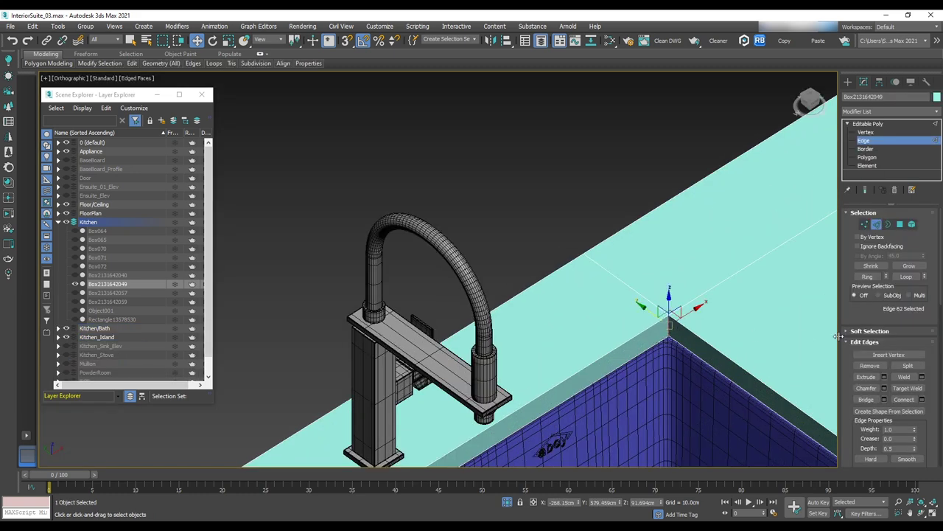
scroll(681, 323, down, 4)
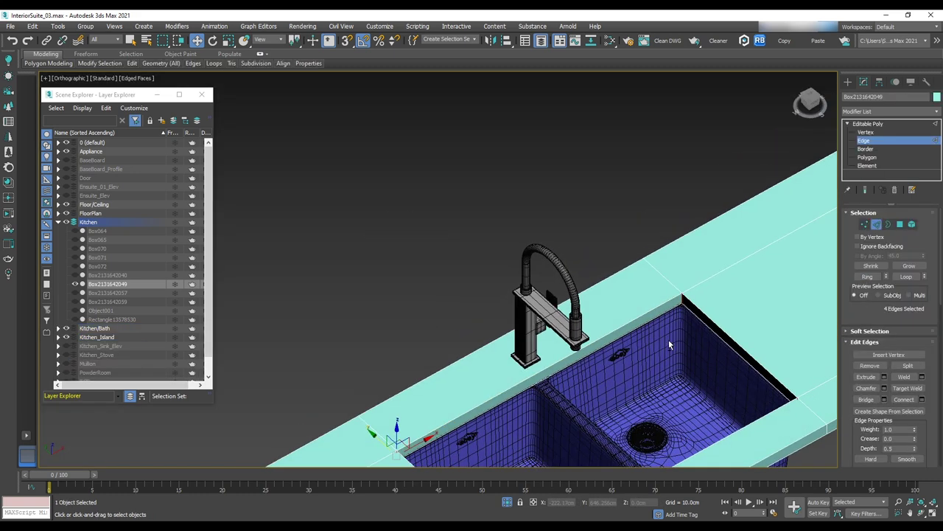
click(883, 389)
scroll(704, 326, up, 5)
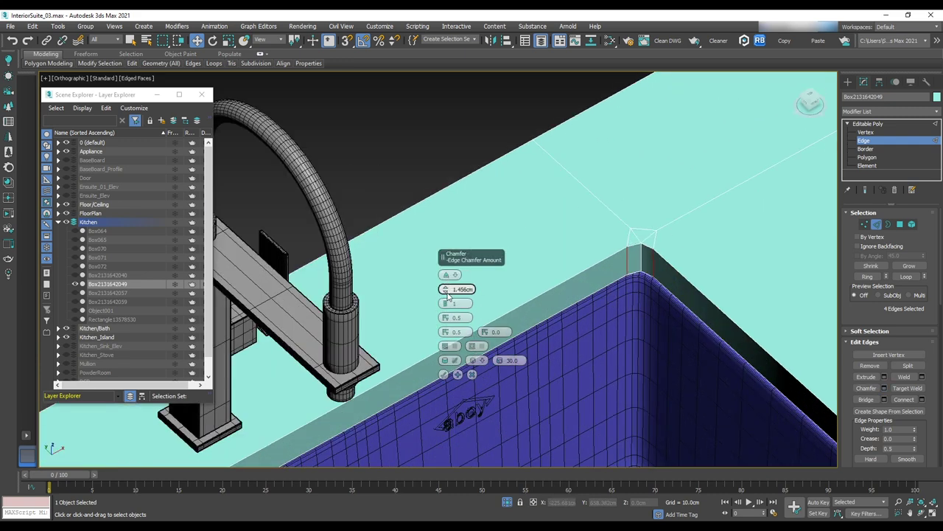
drag(446, 305, 444, 297)
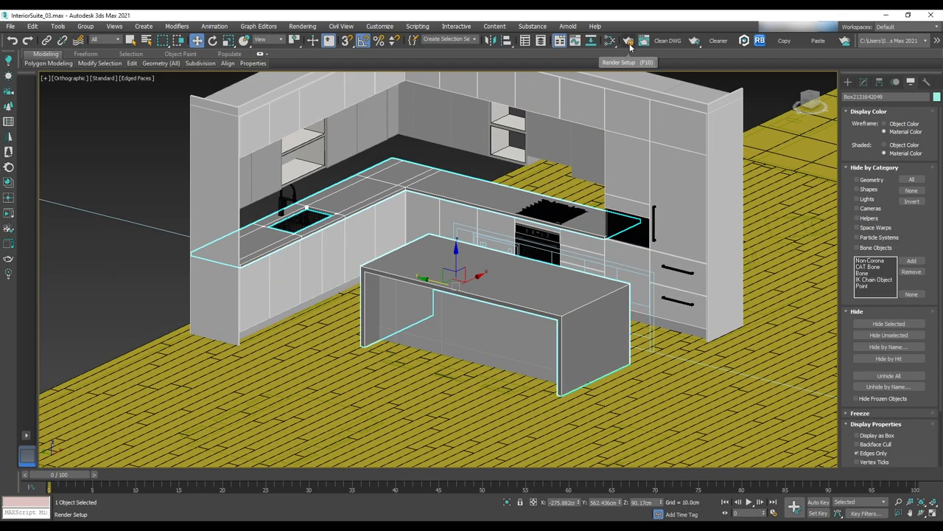
Open the Slate Material Editor, then shrink and reposition its window so the kitchen model remains visible beside it
middle_drag(667, 190, 654, 274)
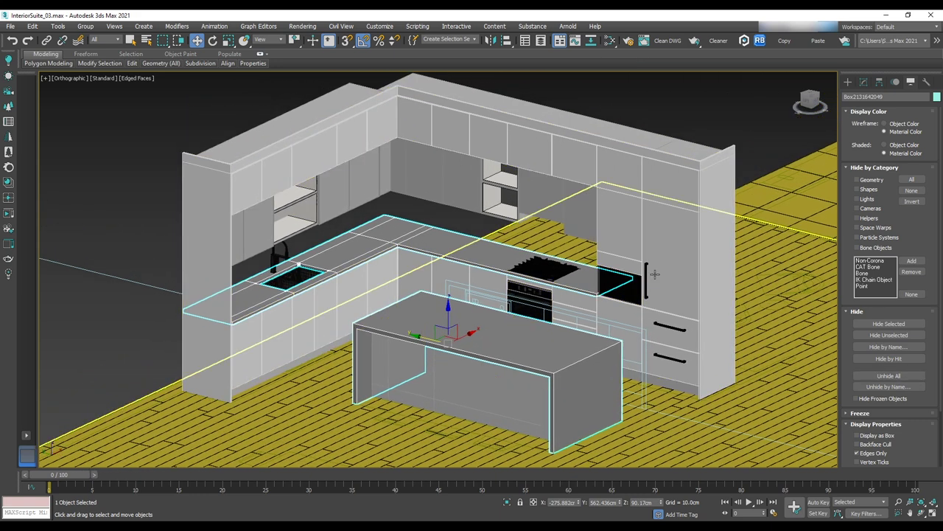
click(611, 43)
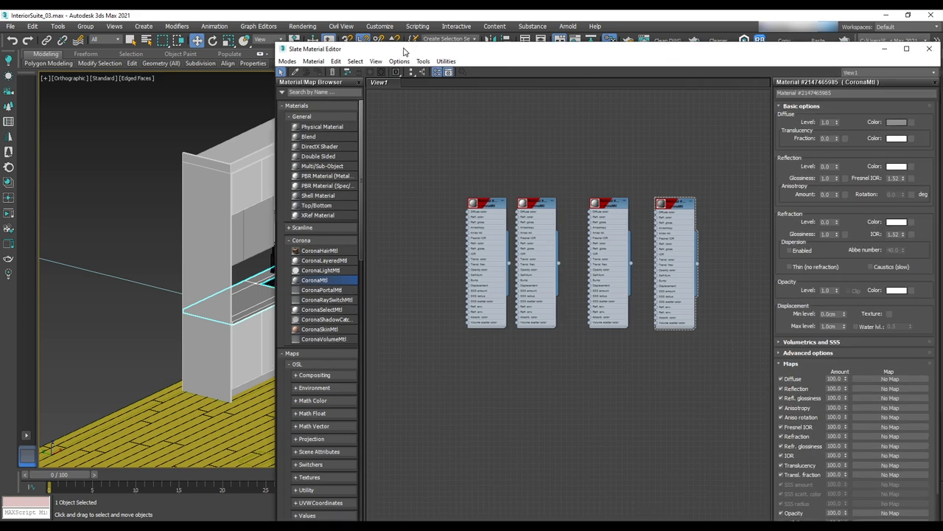
drag(442, 64, 312, 65)
drag(936, 64, 600, 193)
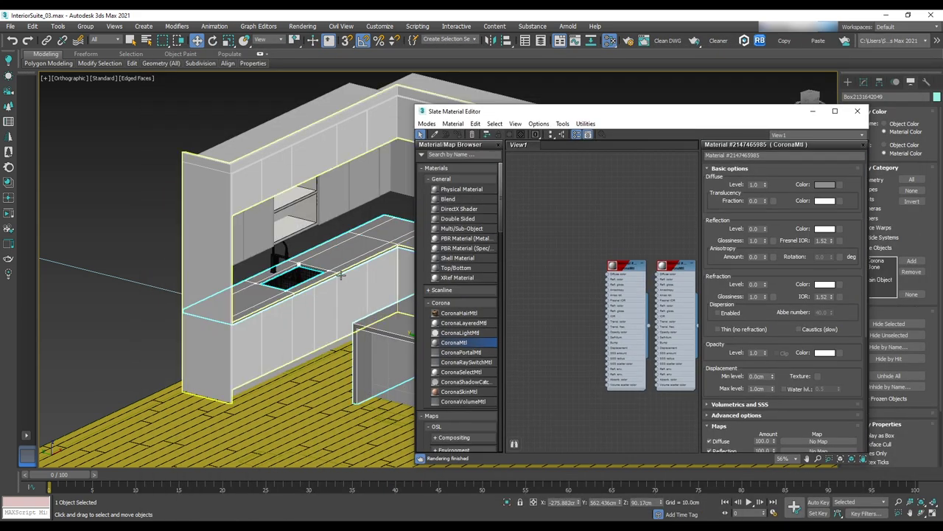
Rename the kitchen base's Corona material Kitchen_Base, with a dark grey diffuse color and a reflection level of 1.0
scroll(398, 221, up, 5)
key(ctrl+p)
drag(619, 194, 520, 175)
click(319, 140)
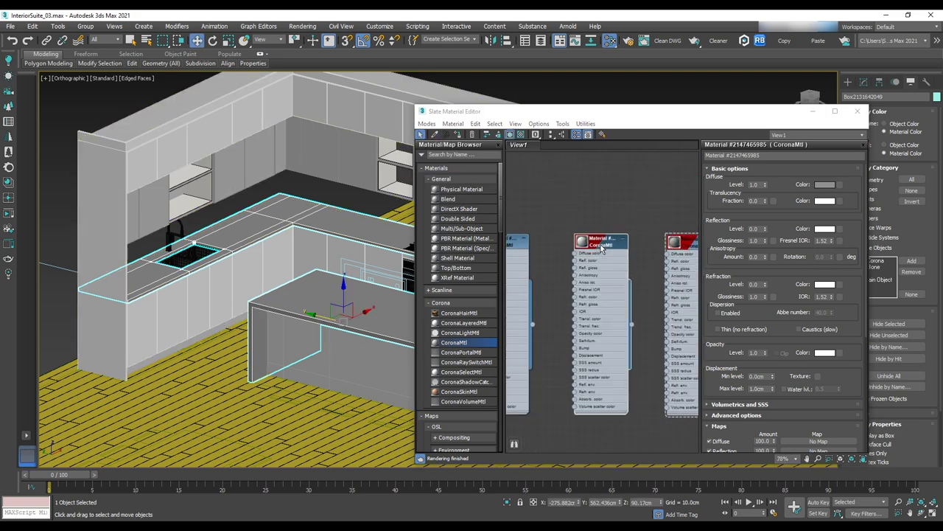
text(Kitchen_Base)
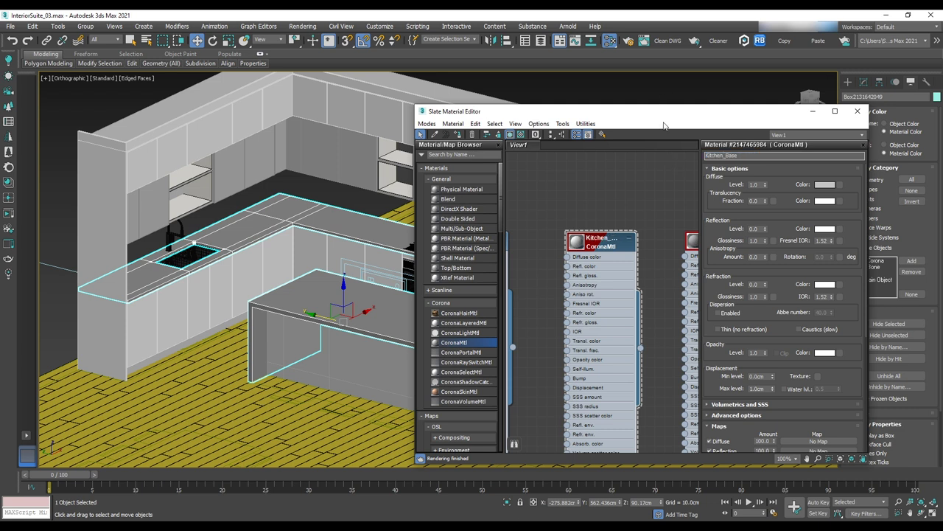
key(Return)
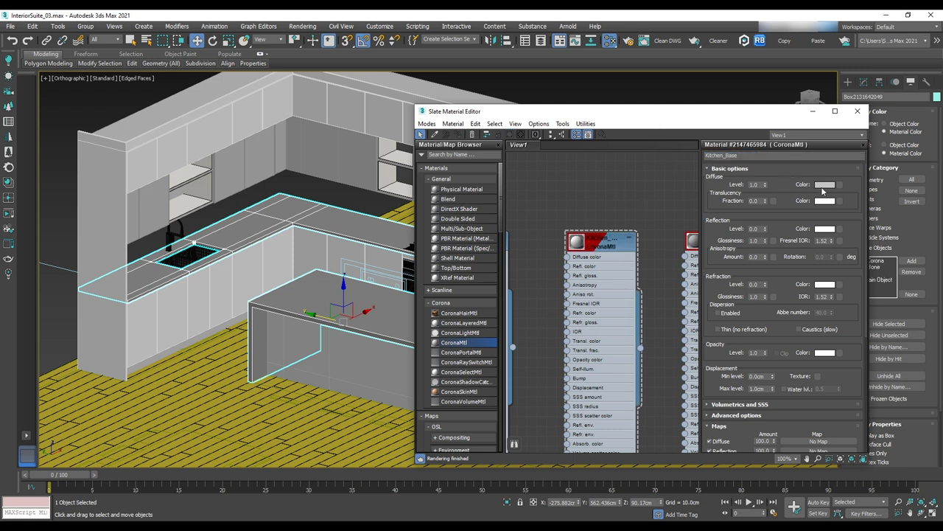
click(824, 184)
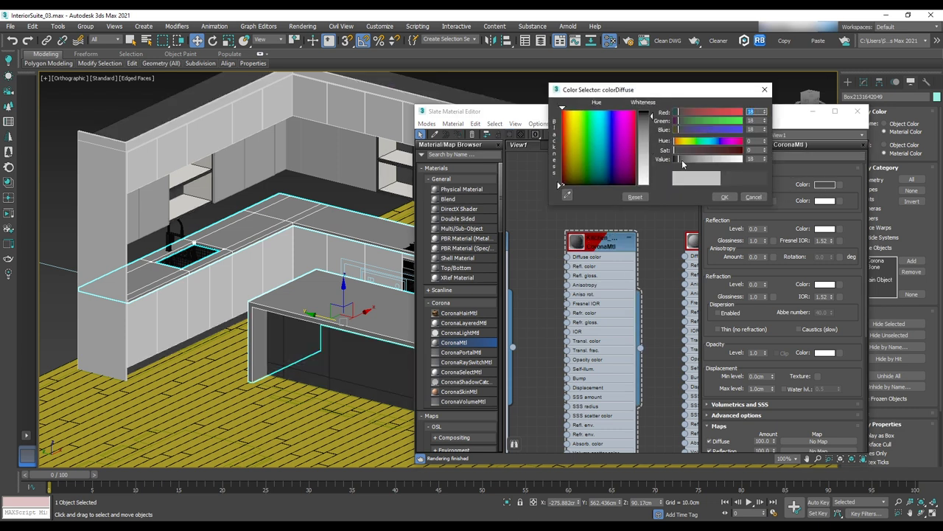
click(724, 197)
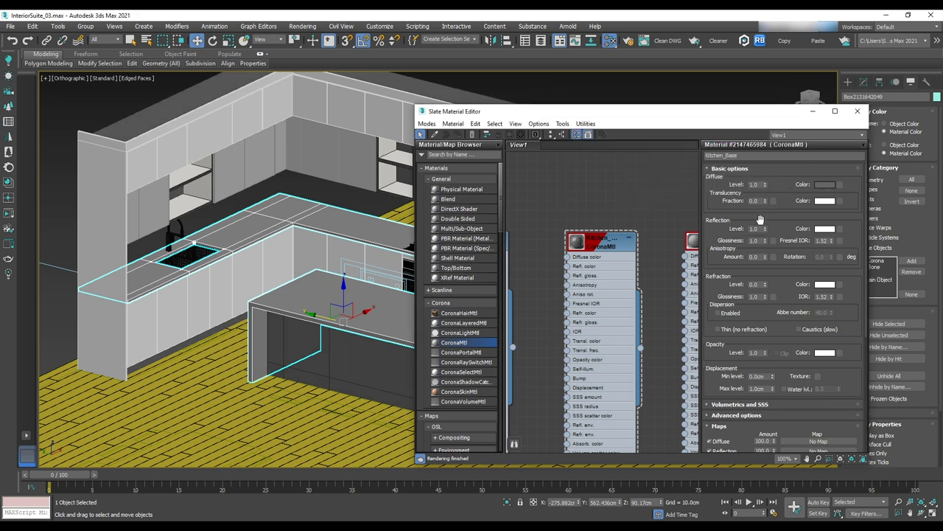
Rename the cabinet material Kitchen_Cabinet_White and set its diffuse color to a warm off-white, RGB 162, 157, 149
middle_drag(675, 302, 553, 258)
double_click(597, 195)
text(Kitchen_Cabinet_White)
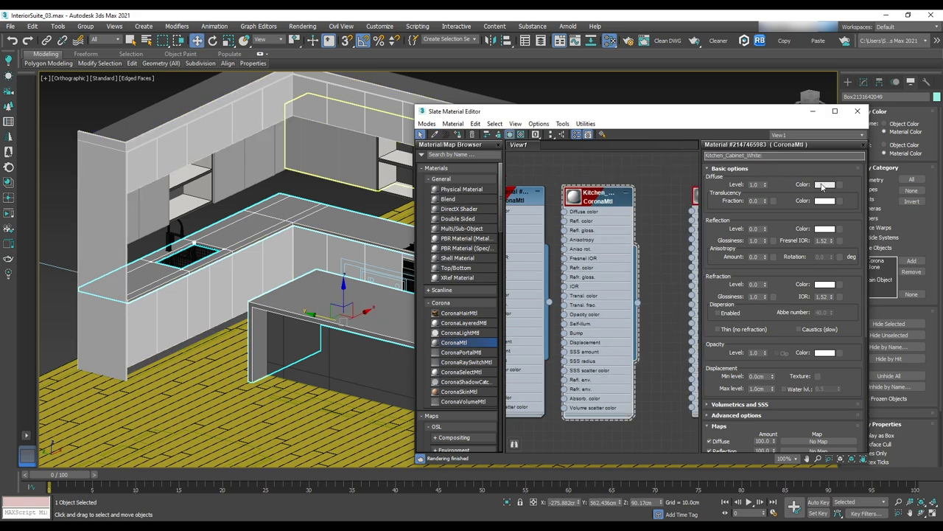
click(822, 185)
mouse_move(711, 299)
mouse_down()
mouse_move(684, 299)
mouse_move(703, 300)
mouse_up()
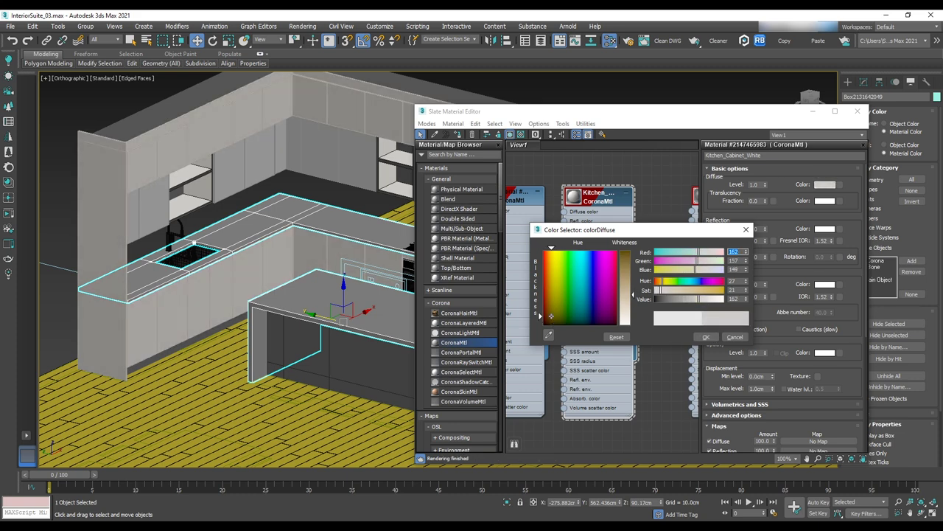
click(746, 229)
Rename the Corona material on the small wall cabinet doors Kitchen_Cabinet_Wood
click(525, 197)
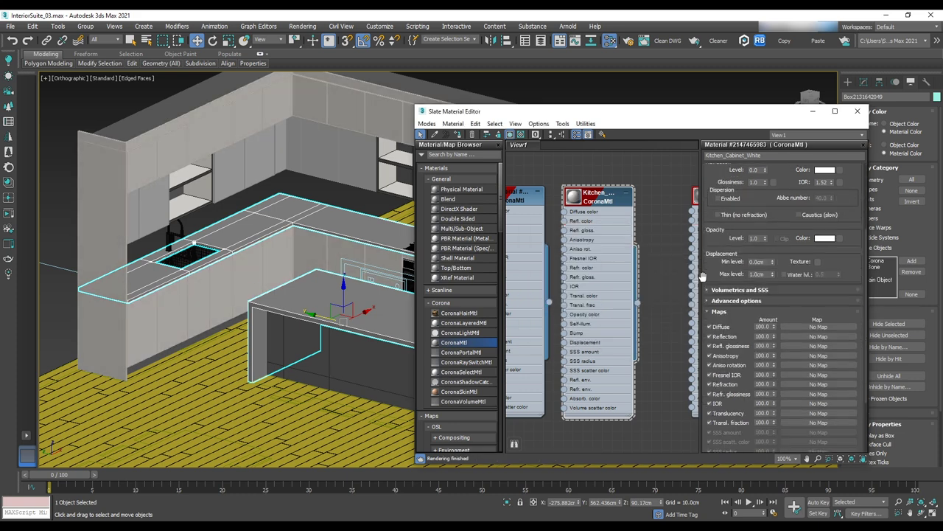
middle_drag(522, 154, 611, 154)
text(Kitchen_Cabinet_Woo)
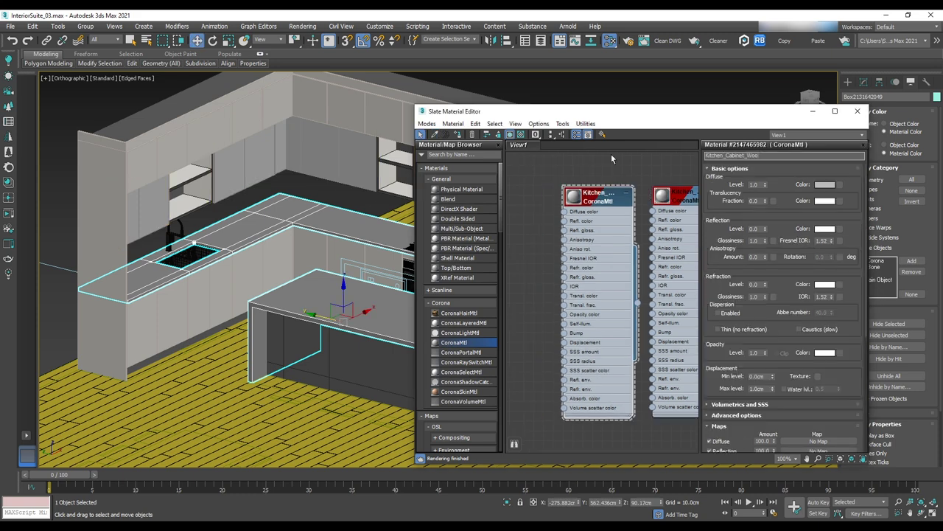
Load the TexturesCom_CloseupBambooCuttingBoard_M_01 image as a bitmap in the diffuse color of Kitchen_Cabinet_Wood
click(817, 190)
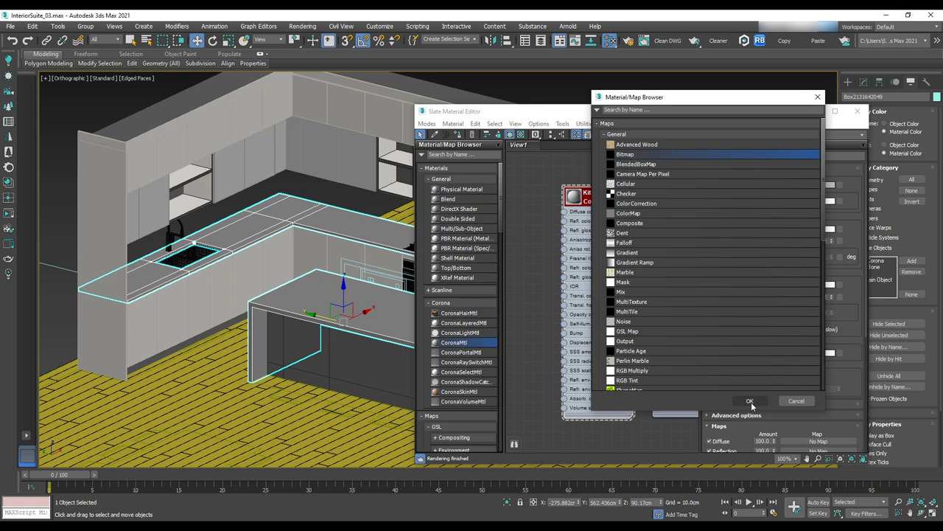
click(750, 401)
click(578, 119)
click(492, 249)
double_click(476, 228)
scroll(553, 206, down, 3)
double_click(551, 207)
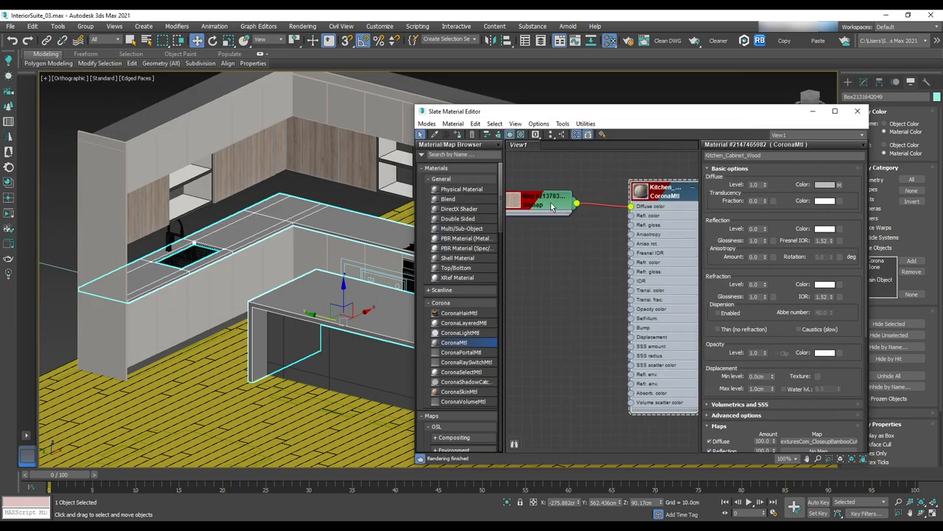
Route the wood bitmap through a ColorCorrection map into the material's bump input, and set reflection level 1.0 and glossiness 0.75
click(460, 154)
text(colo)
drag(558, 254, 553, 252)
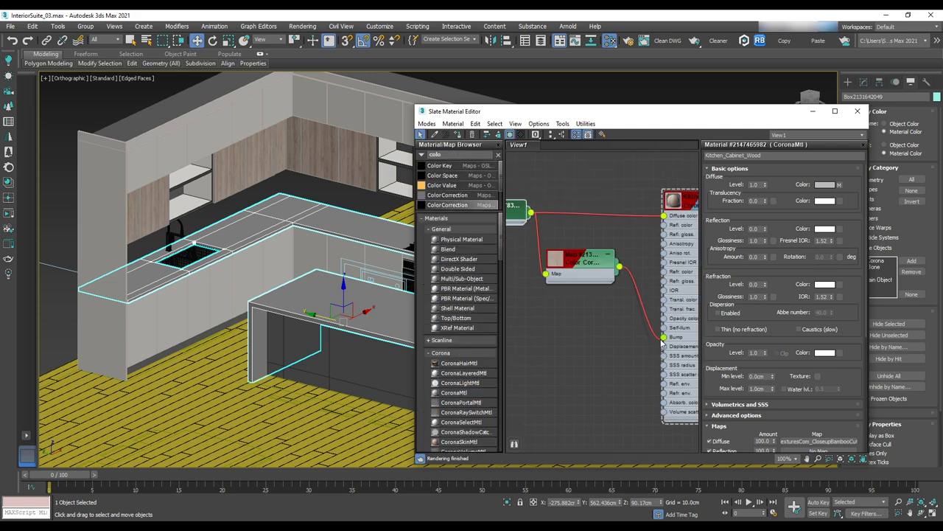
click(654, 249)
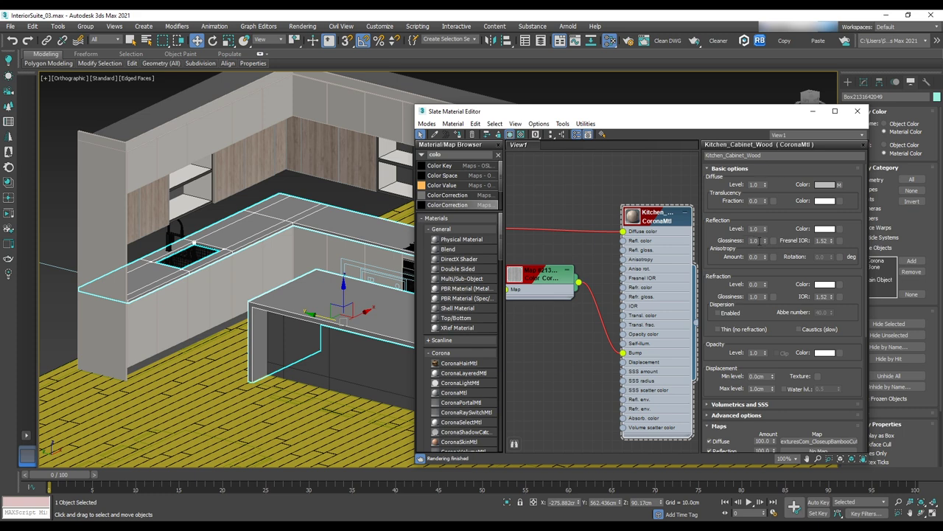
scroll(671, 221, up, 3)
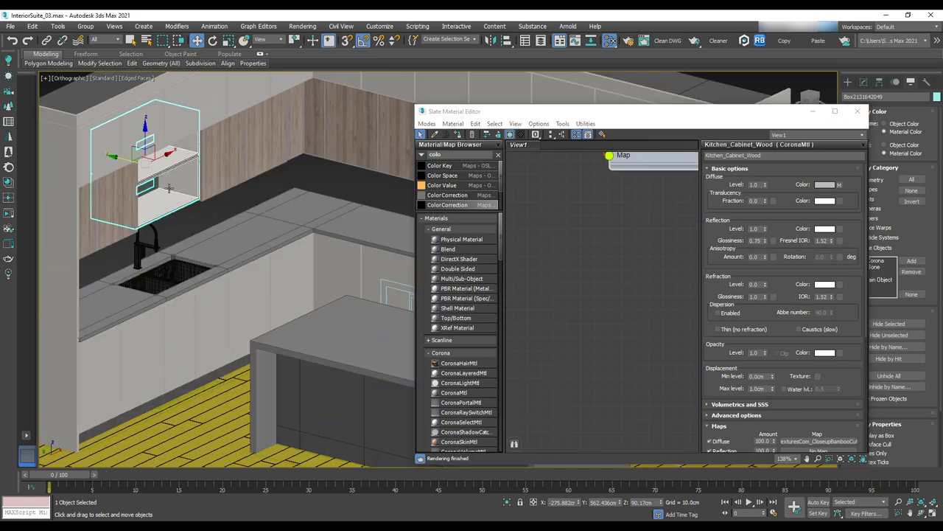
Add a Multi/Sub-Object material with 2 sub-materials to the node view for the open shelf cabinet
drag(683, 116, 643, 229)
click(446, 268)
text(mult)
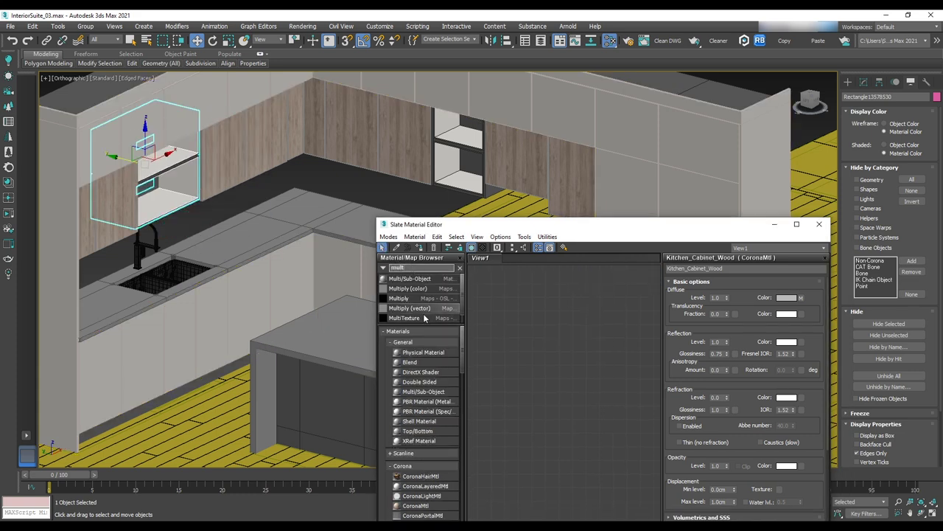
drag(410, 278, 565, 338)
click(706, 296)
text(2)
key(Return)
scroll(569, 353, down, 3)
scroll(608, 319, up, 4)
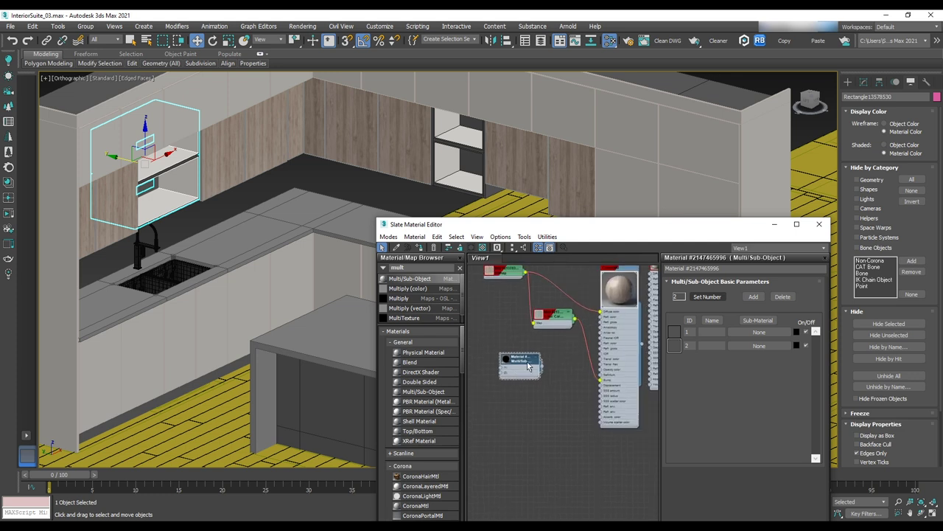
scroll(601, 346, down, 3)
scroll(575, 361, up, 3)
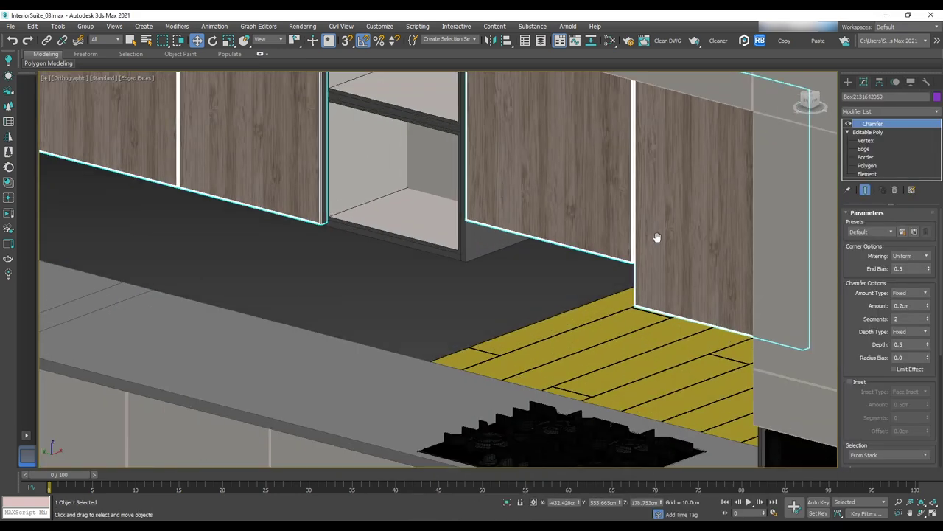
Add a UVW Map modifier with Box mapping to the wood wall cabinet doors
scroll(656, 237, down, 5)
scroll(515, 255, up, 6)
click(892, 112)
text(u)
click(862, 421)
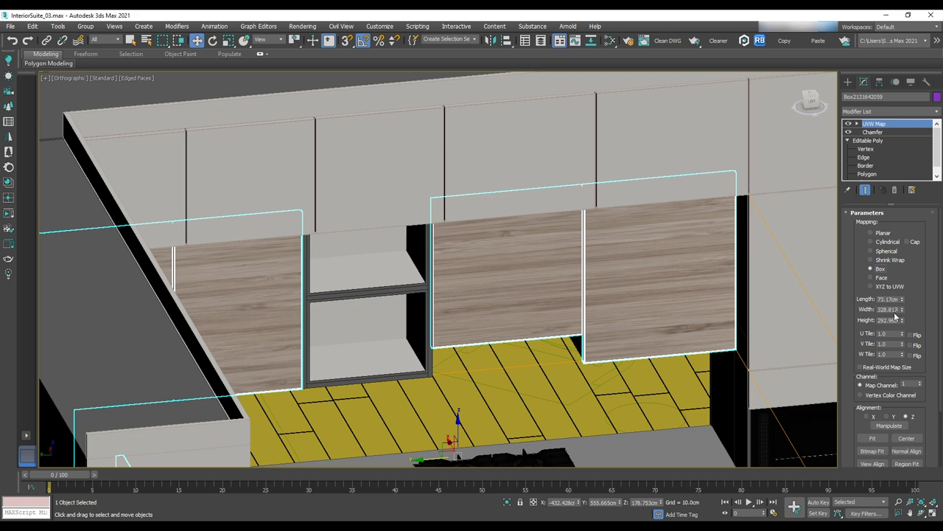
Rotate the doors' UVW Map gizmo so the wood grain runs vertically
click(874, 132)
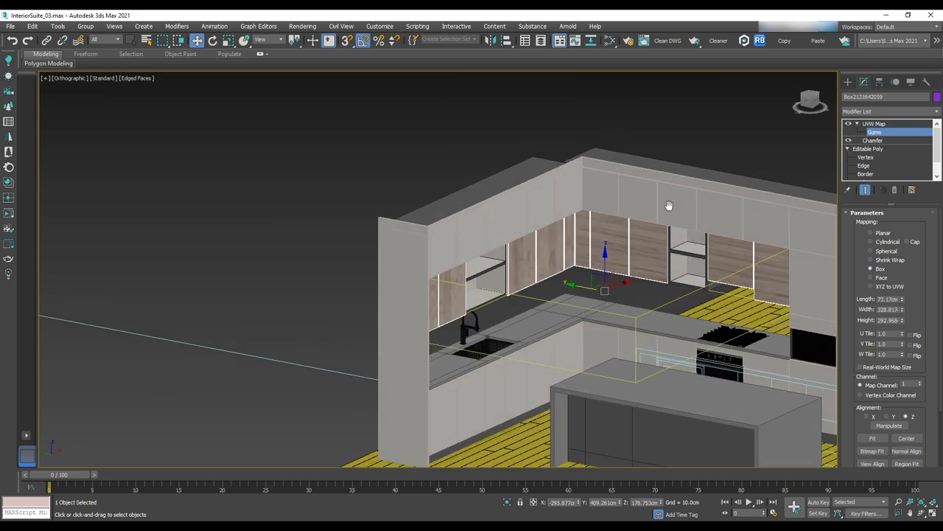
click(212, 40)
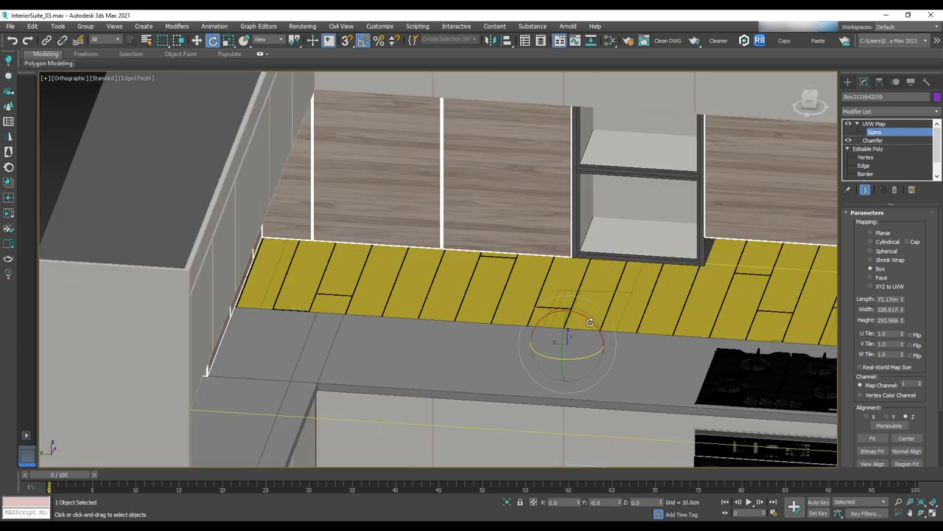
drag(606, 337, 613, 359)
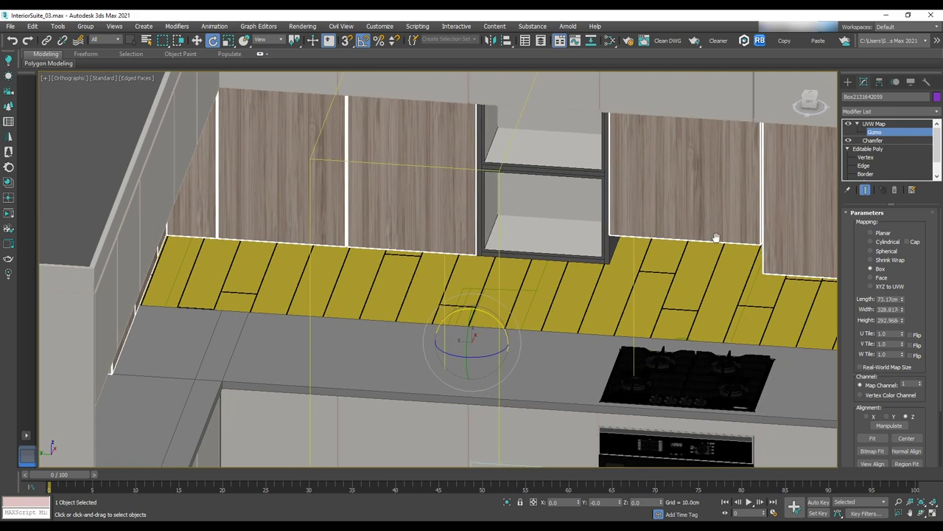
Set the length, width and height of the doors' UVW mapping to 100 cm each
middle_drag(715, 238, 671, 222)
double_click(889, 299)
text(10)
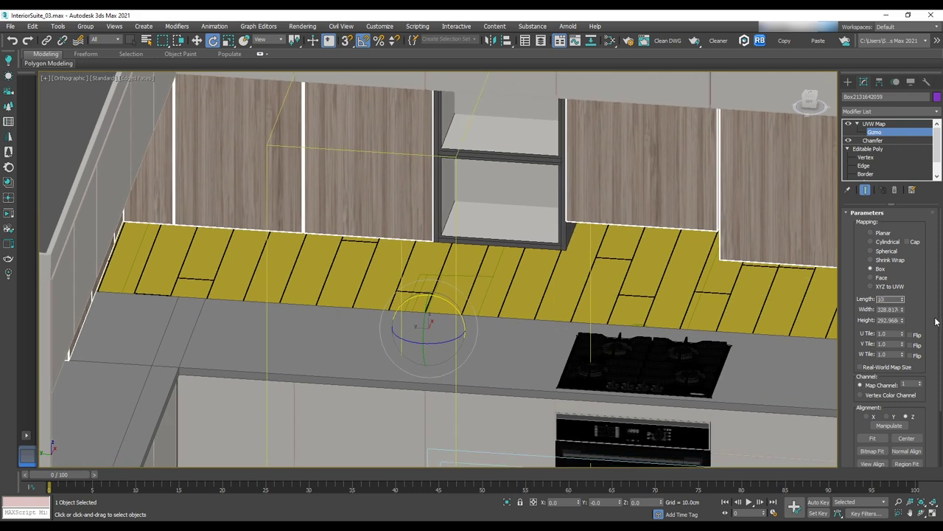
text(0)
key(Return)
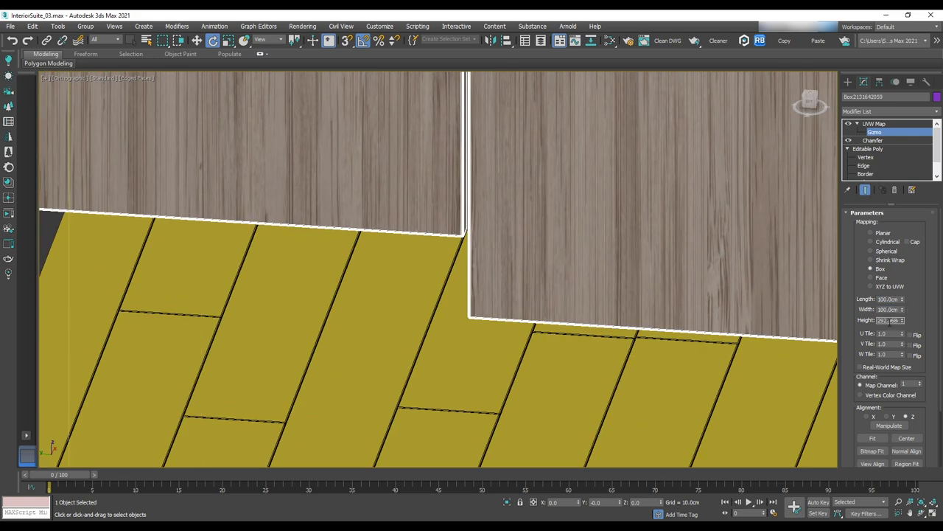
text(100)
key(Return)
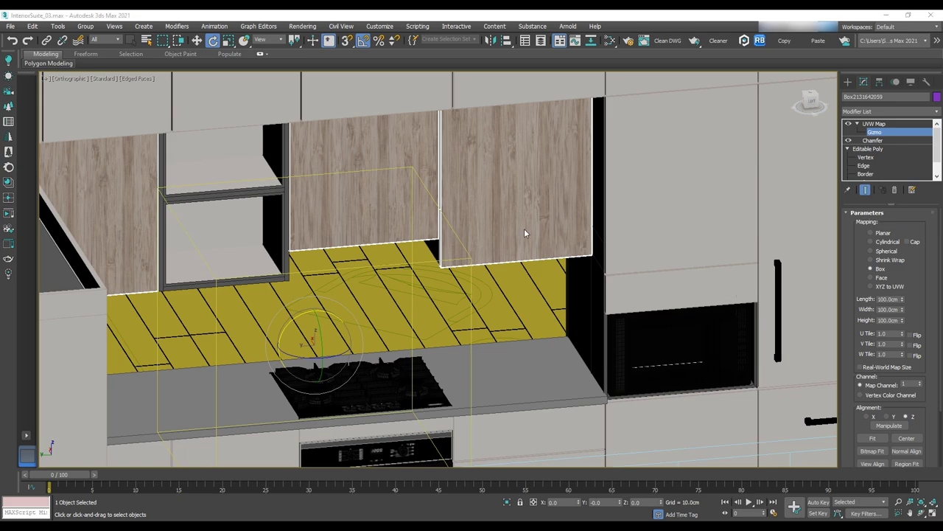
Set up the countertop material as CounterTop, with the Calcatta_Stone bitmap as diffuse, reflection level 0.76 and glossiness 0.9
alt+middle_drag(524, 232, 558, 242)
scroll(526, 289, down, 5)
scroll(468, 311, up, 10)
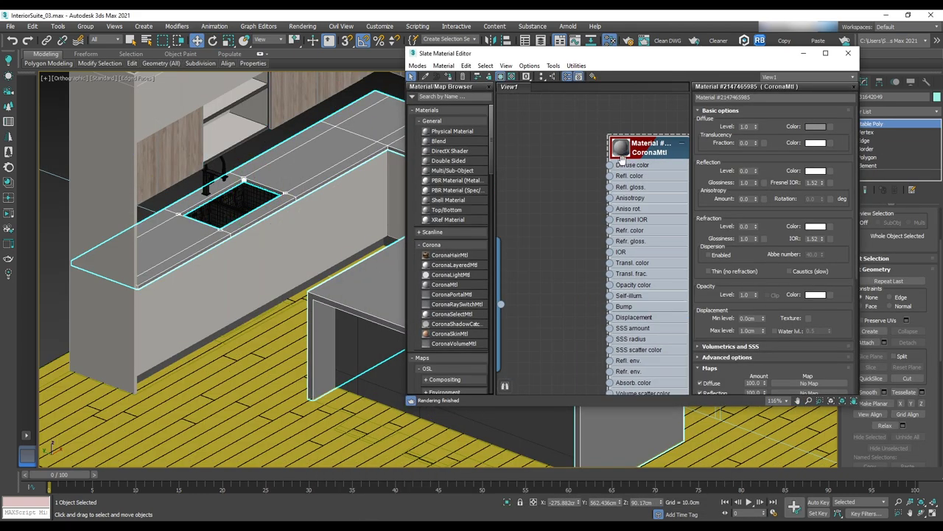
drag(621, 149, 592, 163)
click(829, 126)
double_click(633, 157)
click(209, 61)
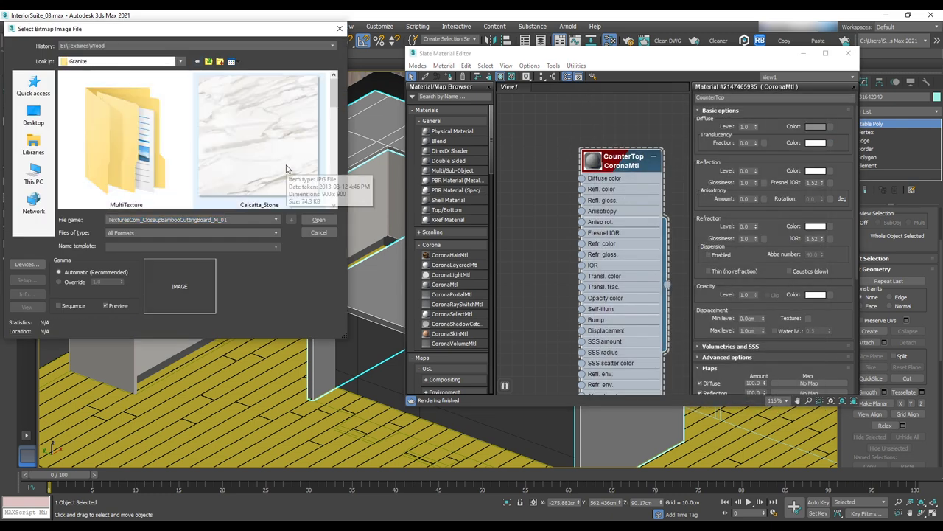
double_click(295, 170)
scroll(648, 193, up, 2)
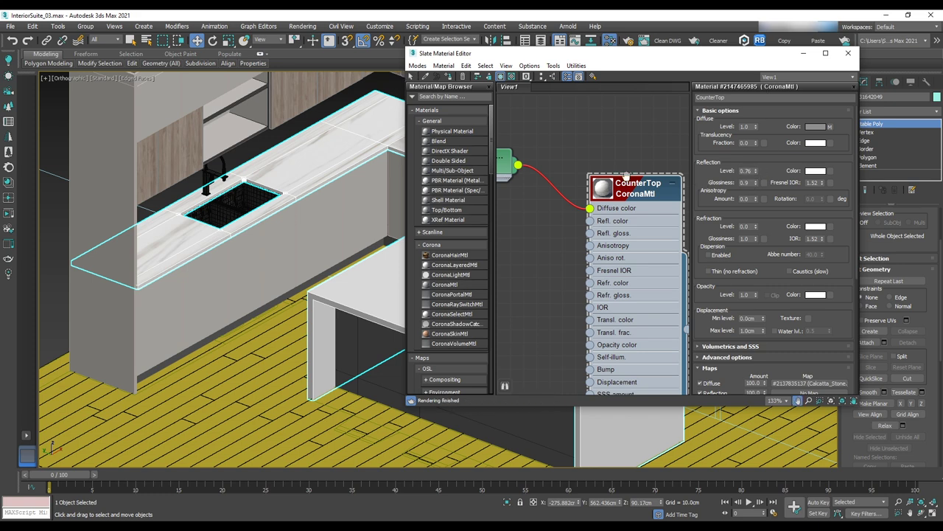
click(848, 53)
Add a UVW Map modifier with Box mapping to the countertop and set its length, width and height to 200 cm each
click(937, 112)
click(881, 273)
click(879, 269)
double_click(888, 299)
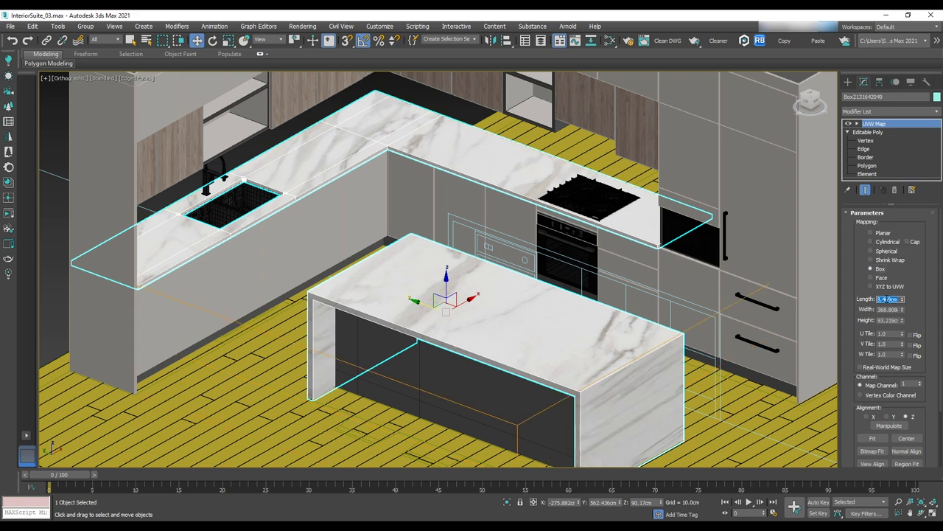
text(200)
key(Return)
click(891, 310)
text(200)
double_click(890, 320)
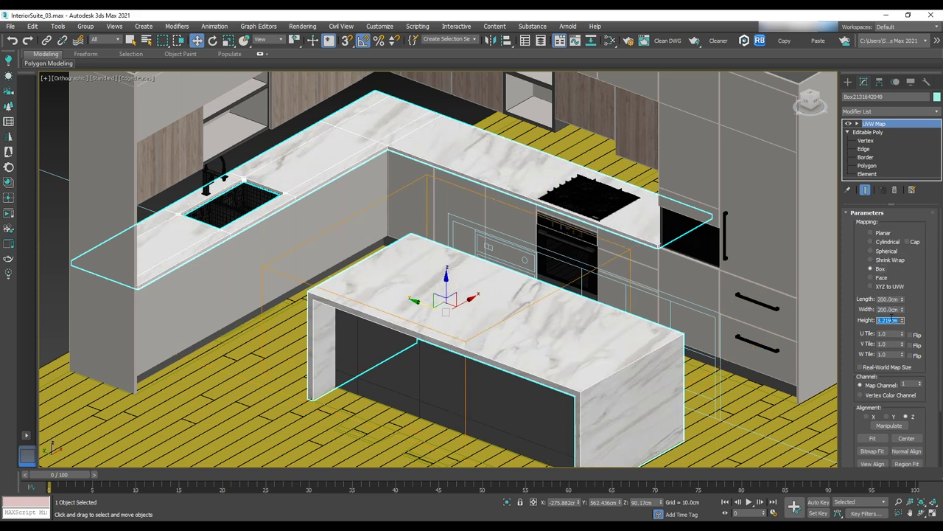
Isolate the countertop and rotate its UVW Map gizmo around the vertical axis to redirect the marble veins
scroll(442, 332, down, 2)
key(1)
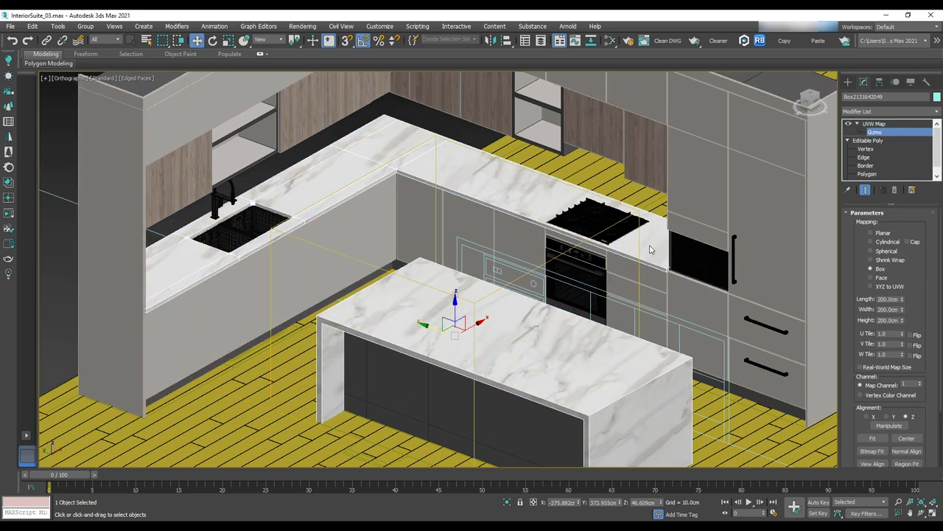
alt+middle_drag(634, 236, 684, 236)
scroll(683, 236, up, 3)
scroll(626, 229, down, 5)
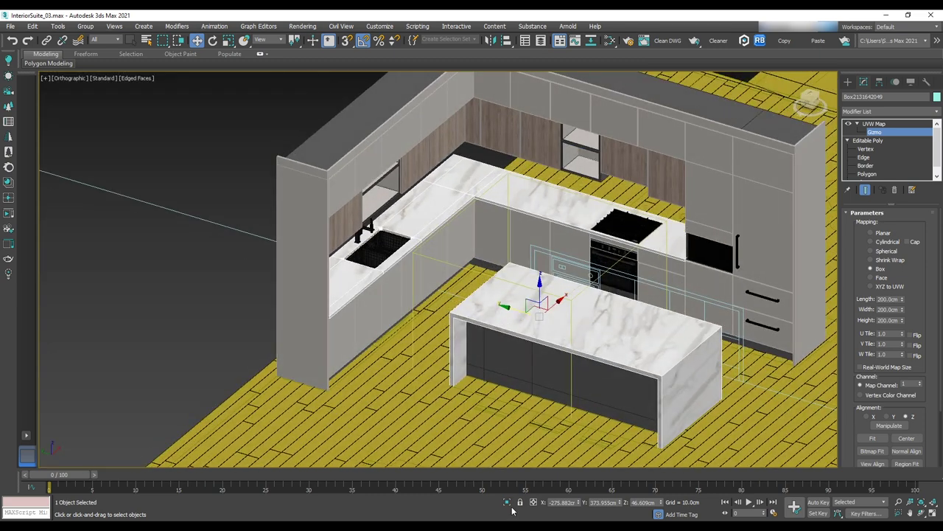
key(alt+q)
scroll(531, 163, up, 4)
key(e)
drag(452, 392, 486, 376)
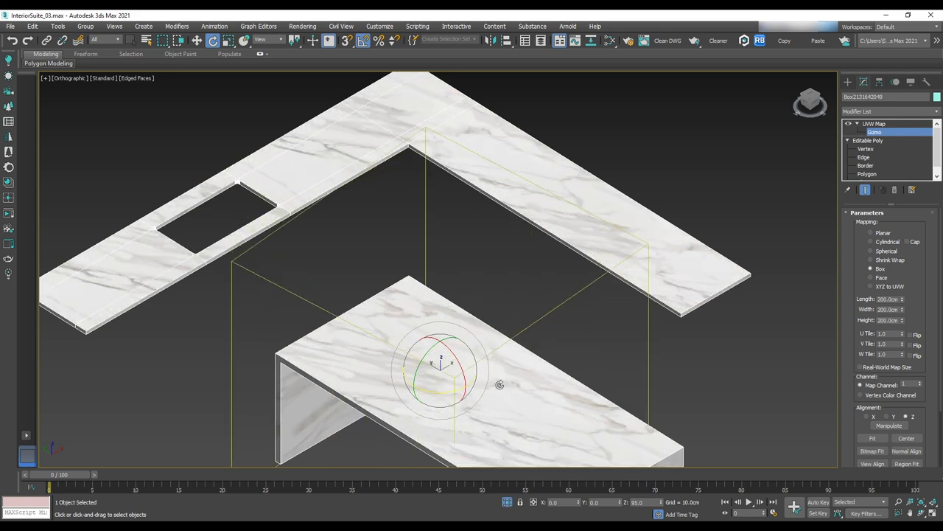
middle_drag(590, 260, 636, 296)
scroll(471, 191, up, 5)
Connect the inner and outer corner vertices of the L-shaped countertop with a diagonal mitre edge
click(866, 148)
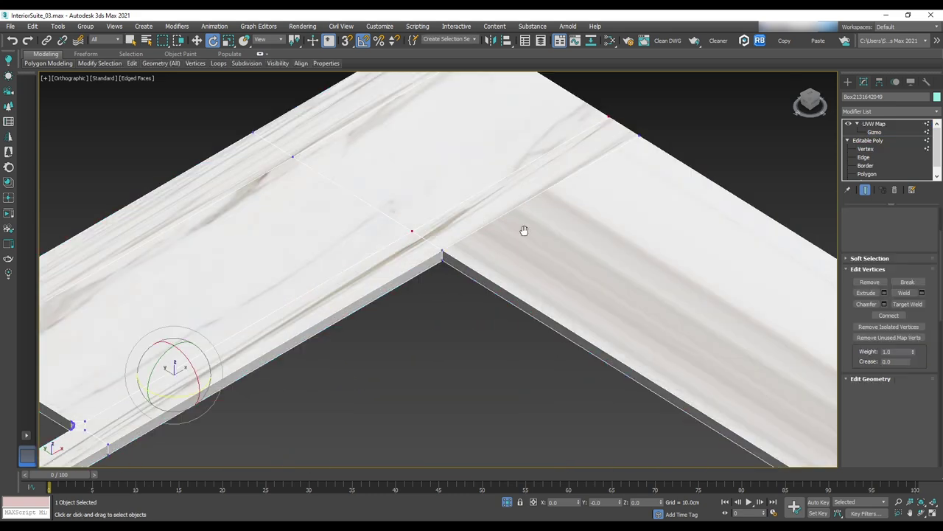
drag(451, 72, 486, 455)
scroll(909, 384, down, 1)
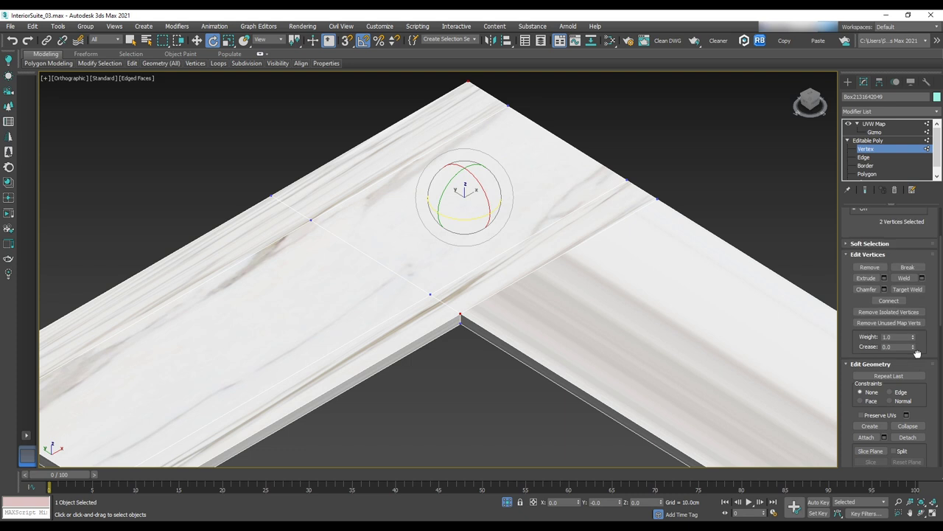
click(876, 140)
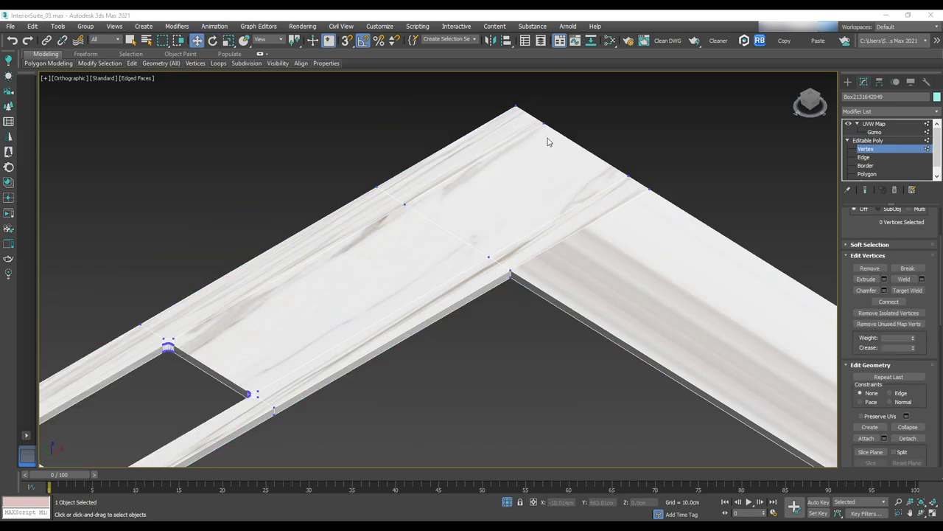
click(863, 157)
ctrl+click(567, 212)
key(1)
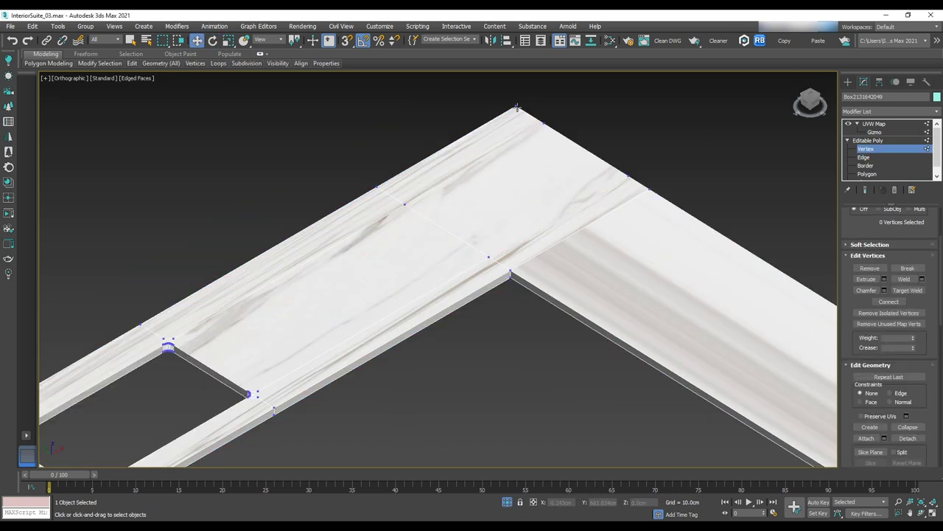
scroll(539, 213, down, 4)
Add an Edit Poly modifier above the UVW Map and select all polygons of the countertop leg containing the sink cutout
click(874, 124)
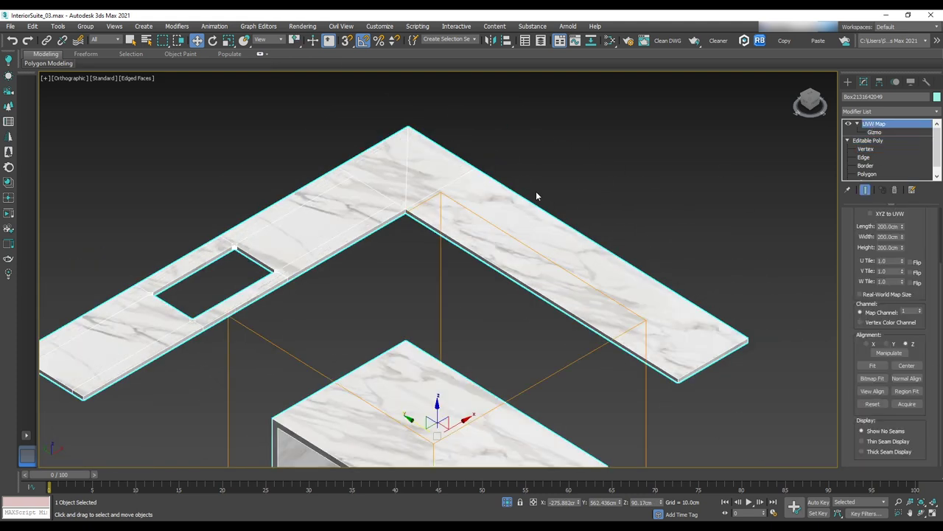
click(889, 111)
click(859, 127)
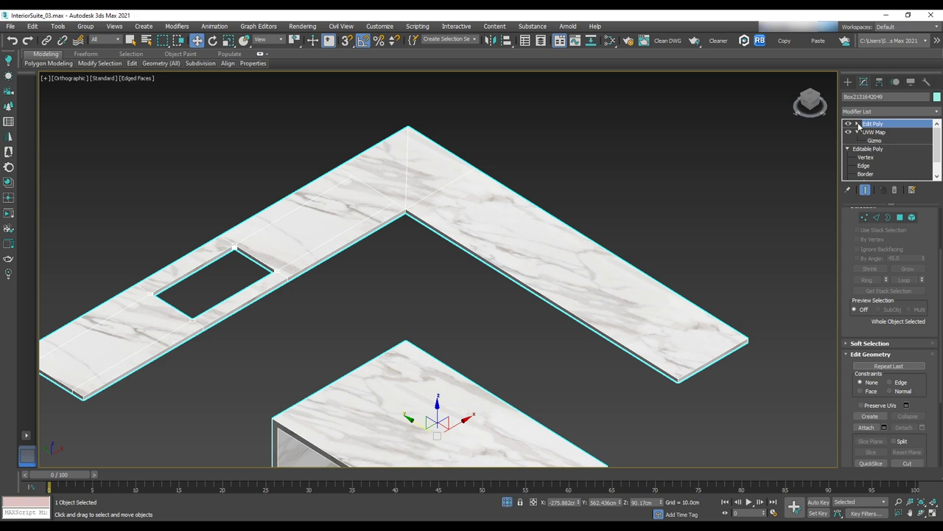
click(877, 157)
click(372, 177)
middle_drag(351, 204, 423, 270)
ctrl+drag(423, 269, 191, 220)
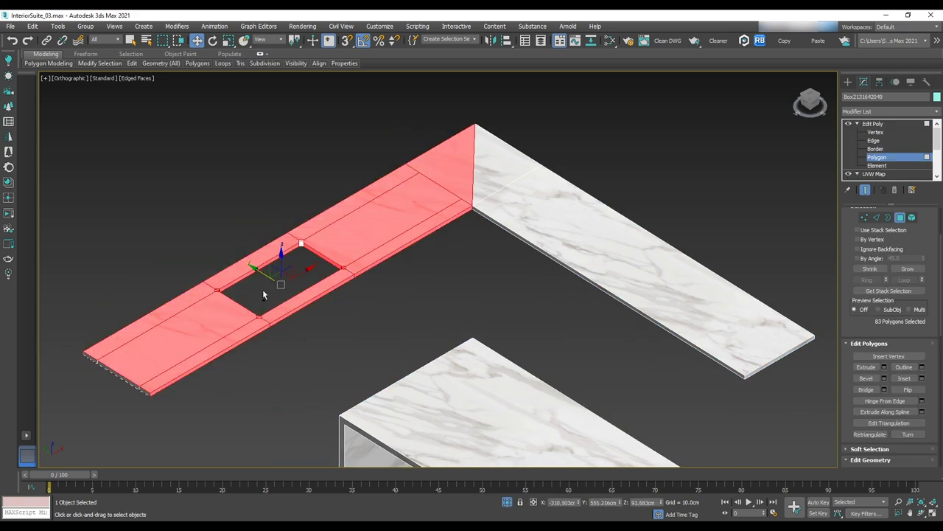
scroll(494, 249, up, 3)
Copy the UVW Map modifier onto the selected sink-side polygons and rotate its gizmo so the veins follow that leg
right_click(873, 174)
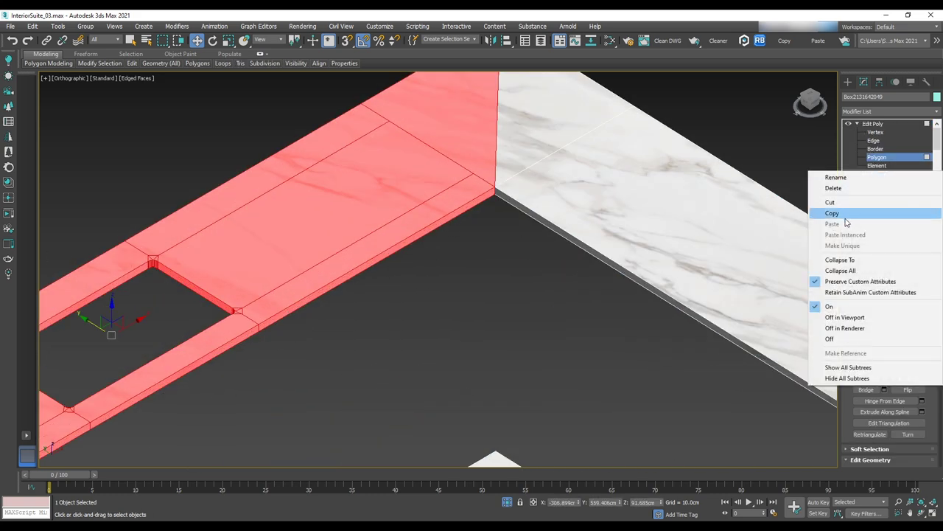
right_click(874, 126)
click(832, 178)
click(874, 132)
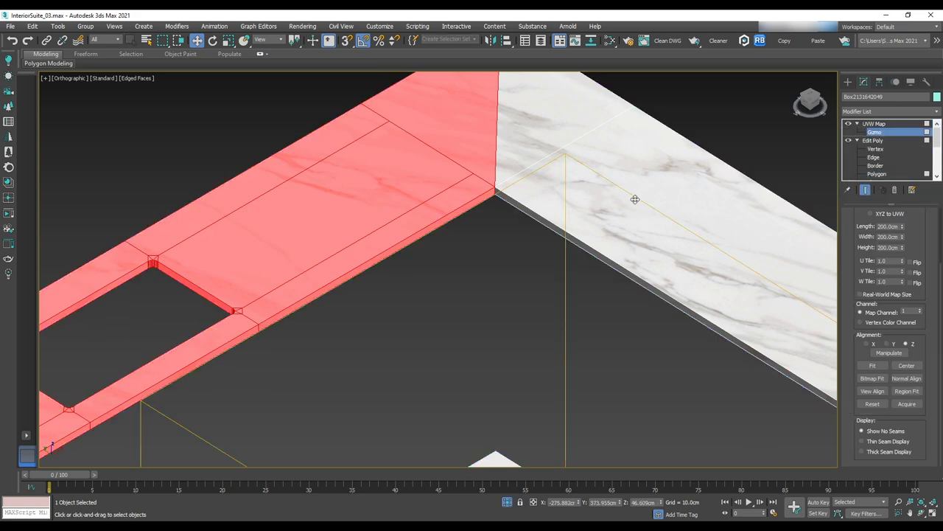
scroll(636, 196, down, 3)
key(e)
Add another Edit Poly modifier on top of the stack and select the two outer end faces of the island
click(937, 111)
click(877, 236)
scroll(608, 216, up, 5)
scroll(608, 216, down, 5)
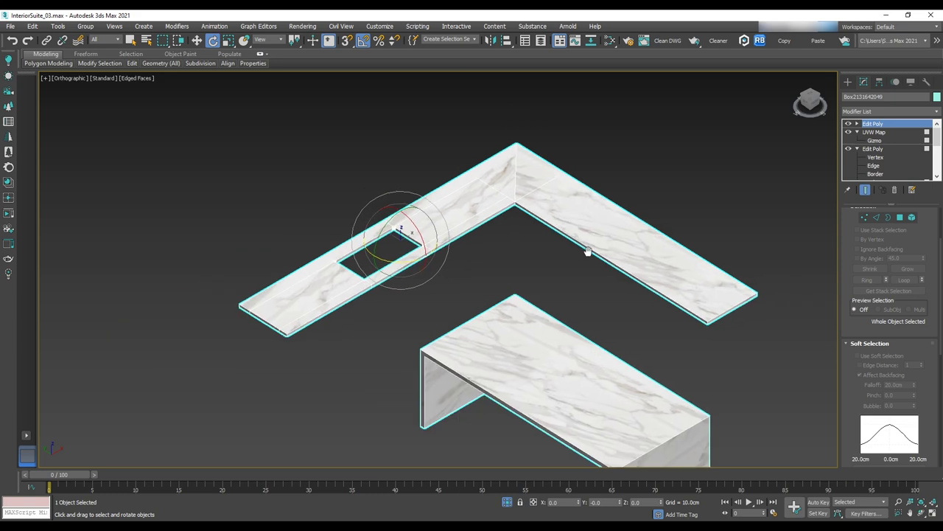
scroll(763, 271, up, 6)
scroll(686, 270, down, 6)
scroll(689, 302, up, 4)
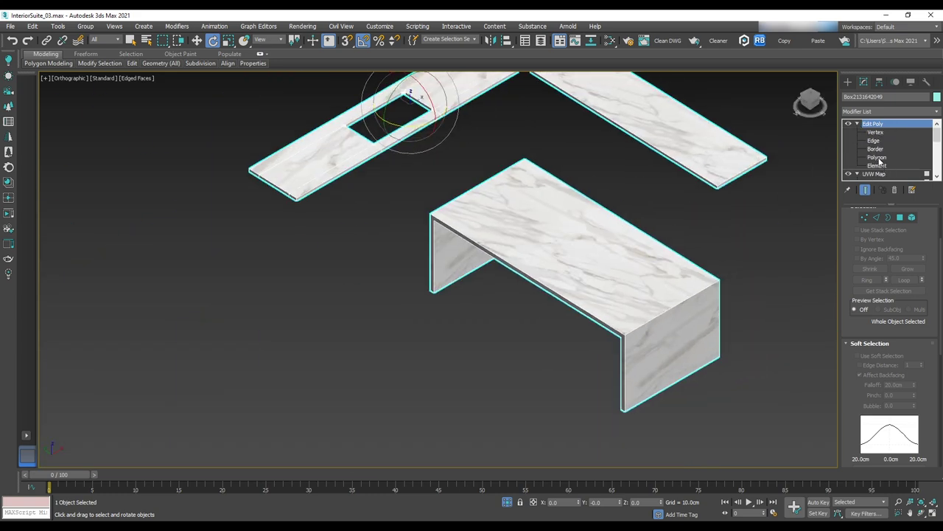
click(877, 157)
alt+middle_drag(726, 320, 688, 335)
click(543, 385)
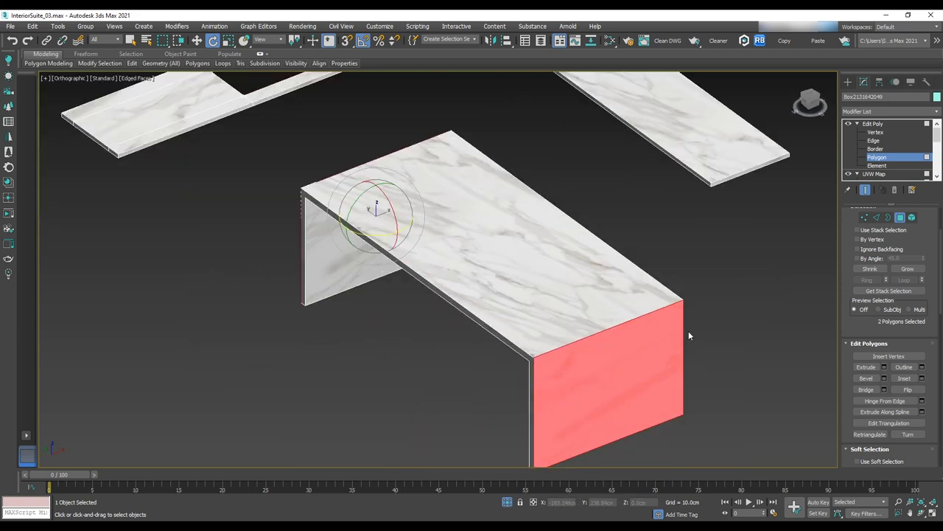
Copy the UVW Map modifier onto the island's end faces, then rotate and shift its gizmo to line up the veins
right_click(863, 174)
click(855, 216)
right_click(870, 125)
click(854, 183)
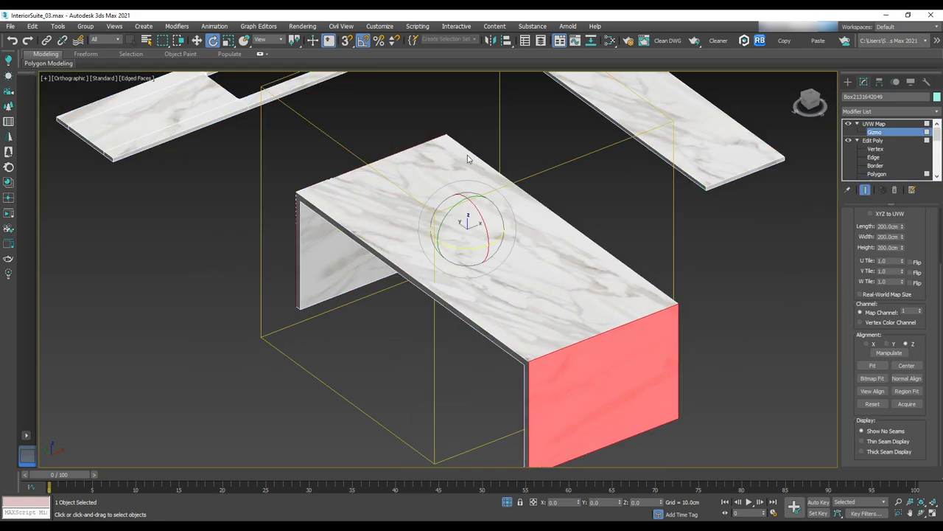
drag(451, 212, 446, 267)
click(198, 42)
alt+middle_drag(634, 258, 644, 346)
drag(498, 222, 233, 223)
Add a final Edit Poly modifier above the island end mapping and deselect the countertop
click(876, 123)
click(936, 111)
click(860, 146)
scroll(589, 266, down, 5)
alt+middle_drag(590, 265, 682, 284)
scroll(681, 267, up, 5)
scroll(590, 250, down, 5)
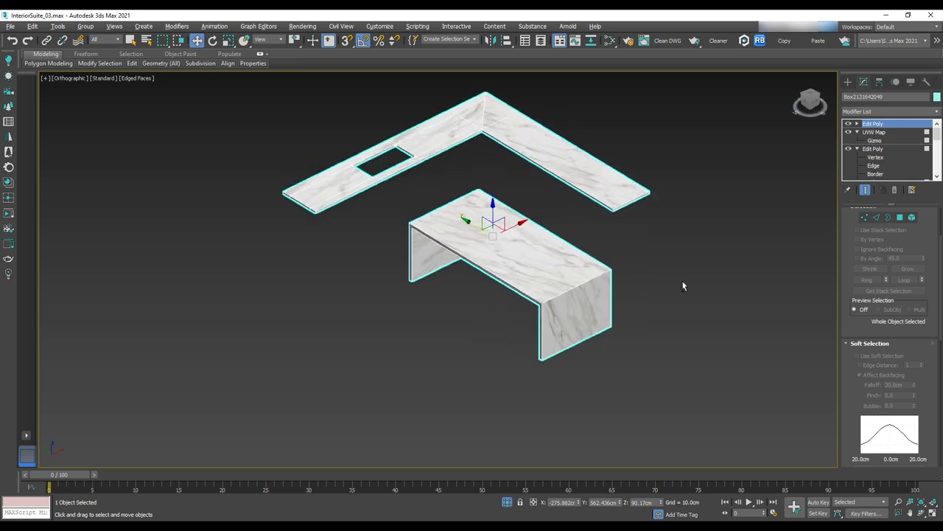
scroll(682, 285, up, 5)
click(749, 219)
Connect a CoronaRoundEdges map to the CounterTop material's bump input and open the map's settings
key(m)
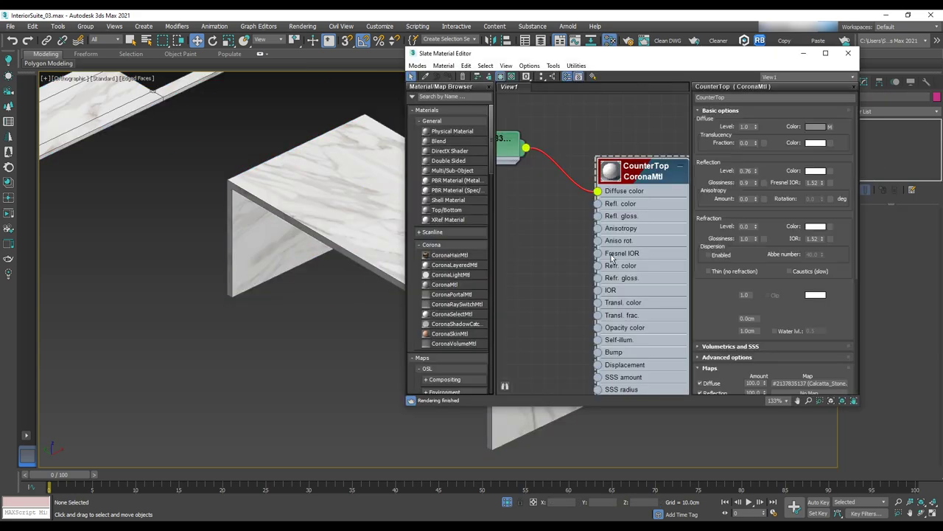
scroll(312, 230, up, 2)
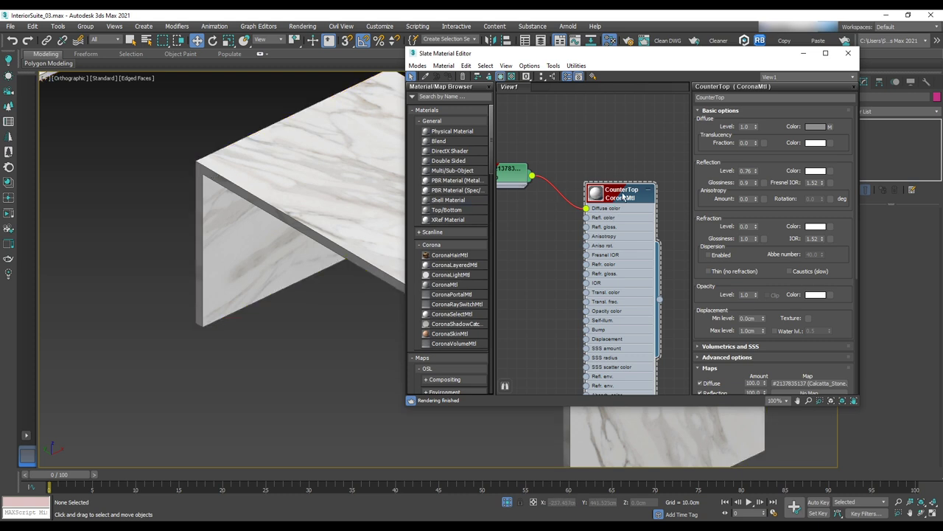
drag(619, 199, 667, 135)
drag(520, 181, 574, 137)
right_click(577, 185)
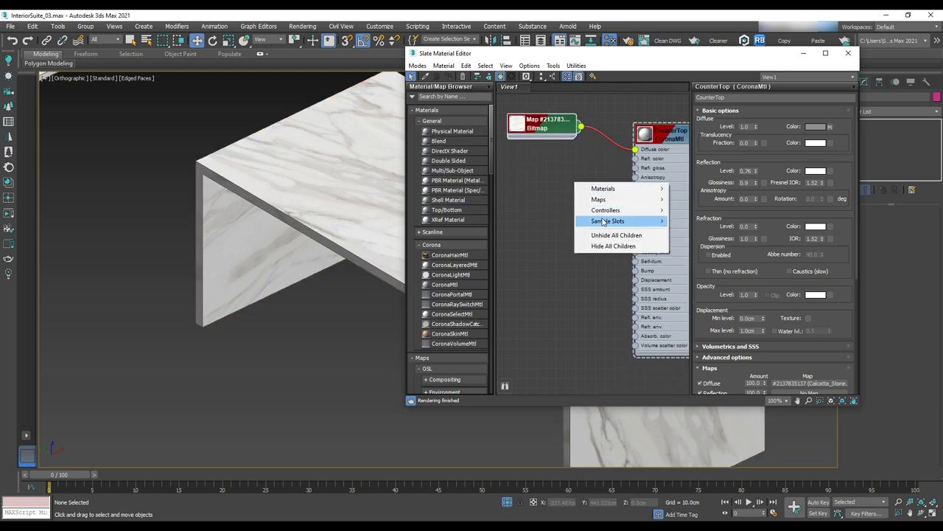
mouse_move(617, 199)
mouse_move(704, 232)
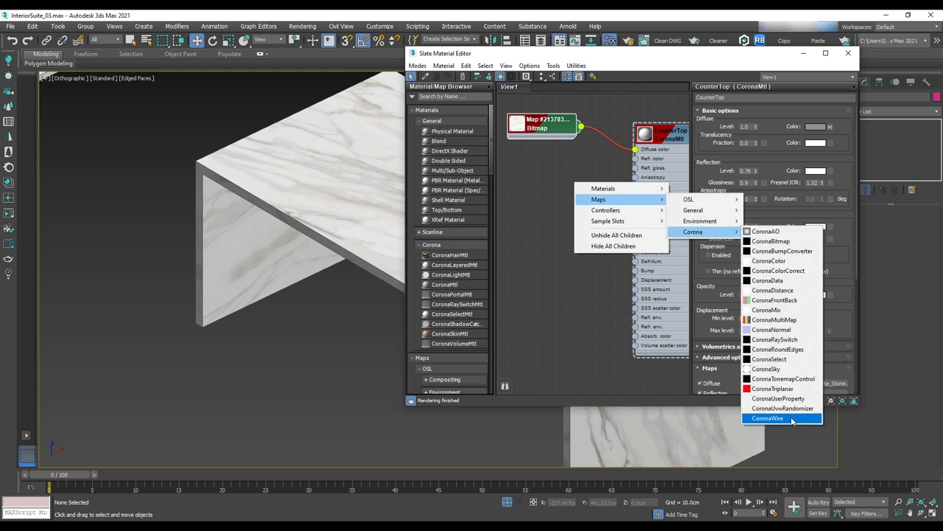
click(787, 350)
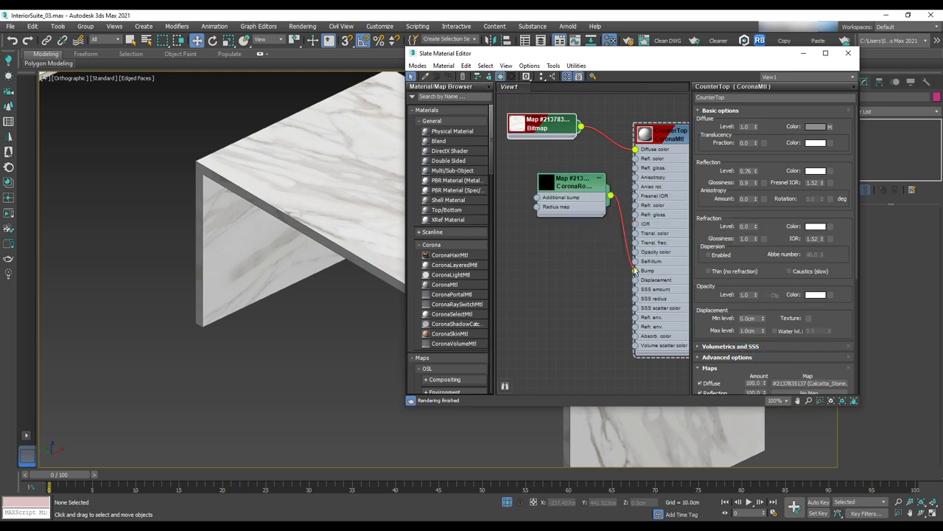
drag(588, 186, 564, 214)
double_click(563, 214)
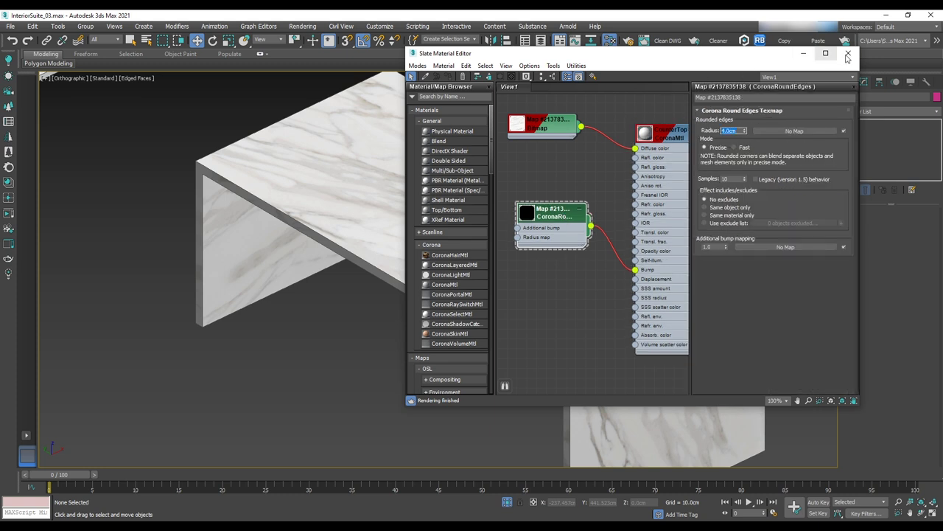
click(847, 54)
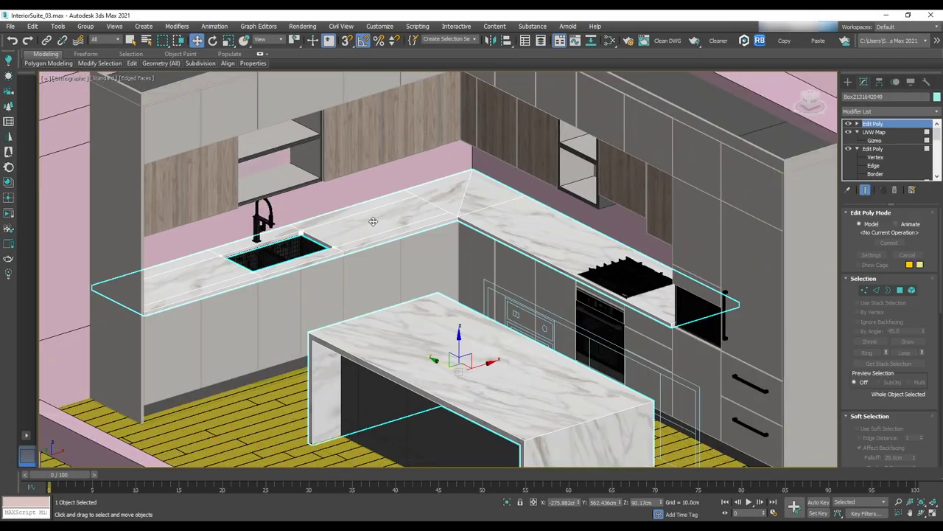
Draw a plane on the wall behind the sink using AutoGrid and convert it to an Editable Poly
alt+middle_drag(471, 294, 502, 294)
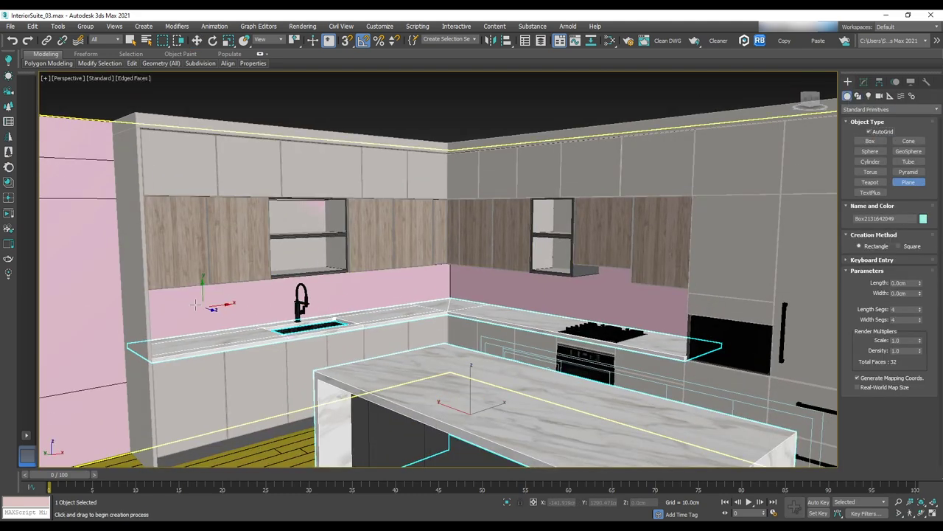
drag(192, 298, 306, 332)
click(864, 81)
right_click(283, 262)
click(413, 375)
Snap the plane's vertices to fill the sink wall between the countertop and the wall cabinets, up to the room corner
key(1)
scroll(186, 289, up, 5)
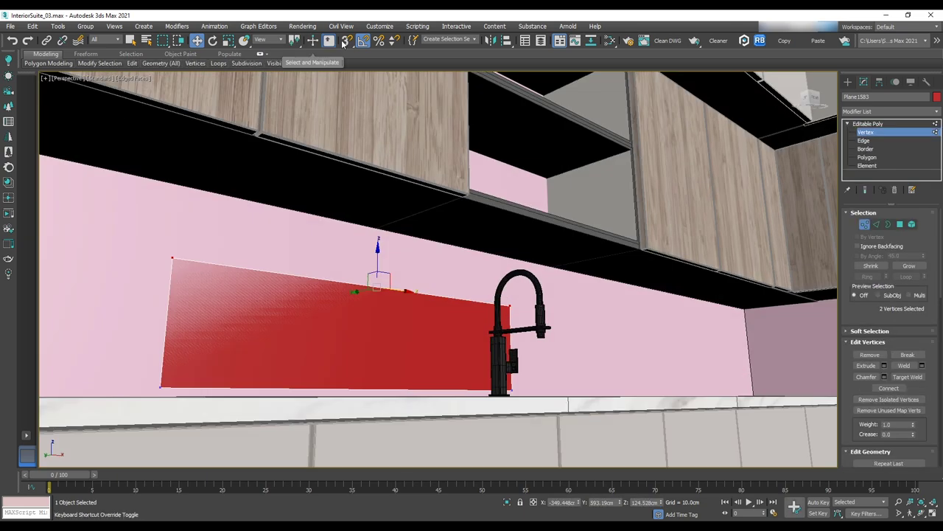
drag(375, 284, 371, 232)
scroll(432, 328, down, 3)
scroll(433, 328, up, 4)
alt+middle_drag(433, 328, 356, 284)
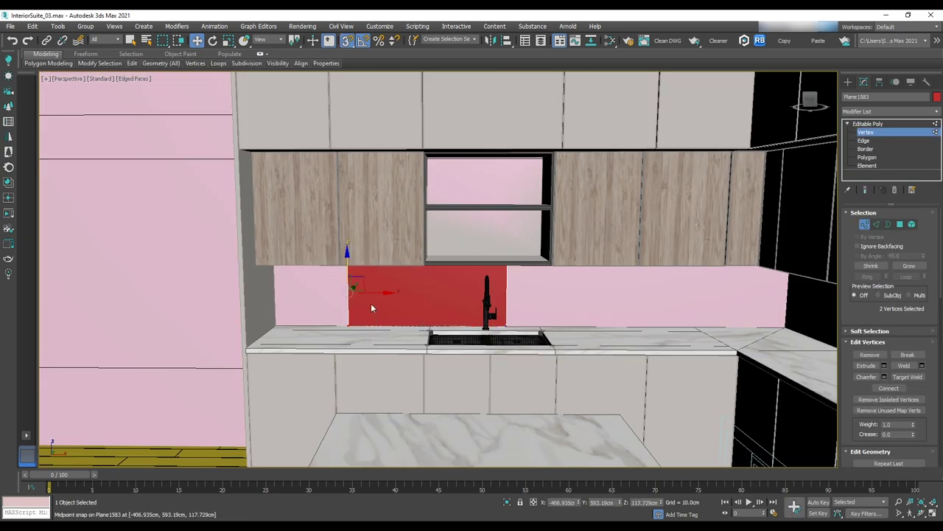
alt+middle_drag(462, 370, 530, 332)
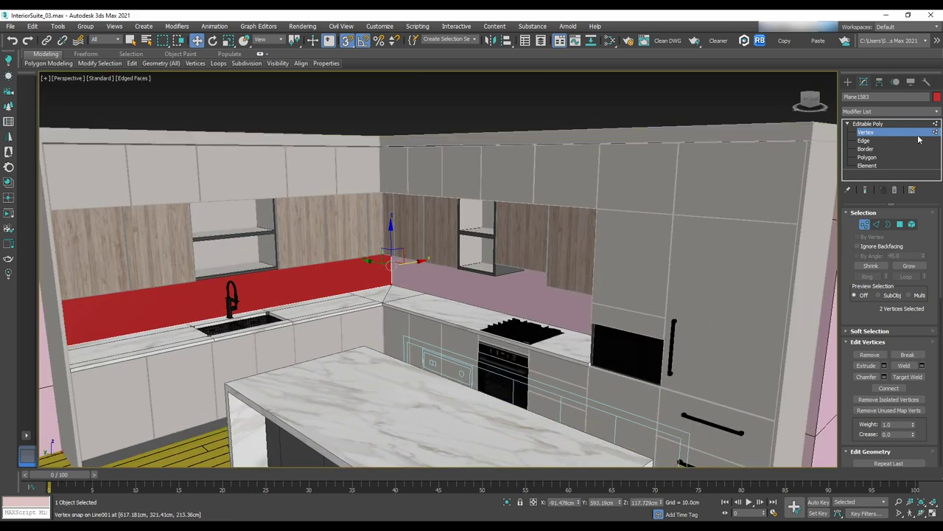
Extend the backsplash from its corner edge along the cooktop wall and up into the gap behind the hood
key(2)
alt+middle_drag(500, 295, 630, 351)
alt+middle_drag(547, 298, 641, 316)
key(2)
Extrude the three backsplash polygons out from the wall and select the open border of the panel
key(4)
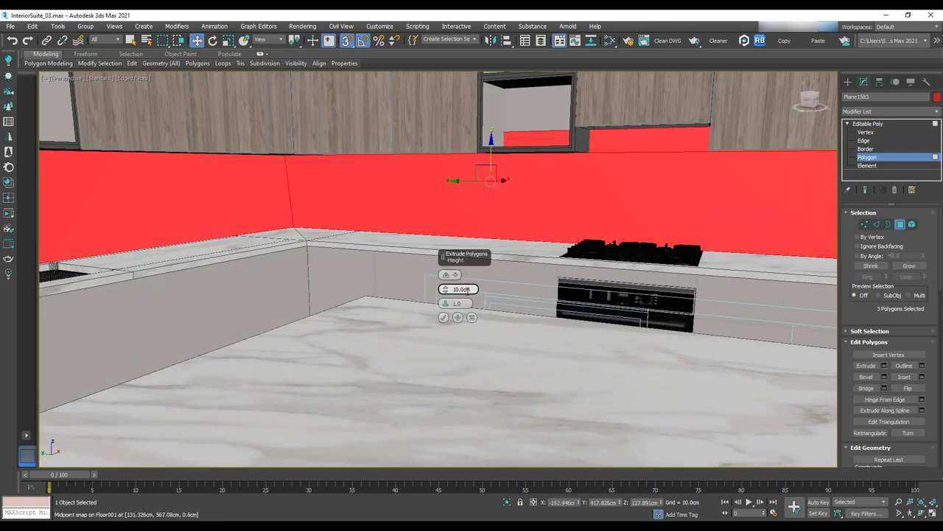
key(3)
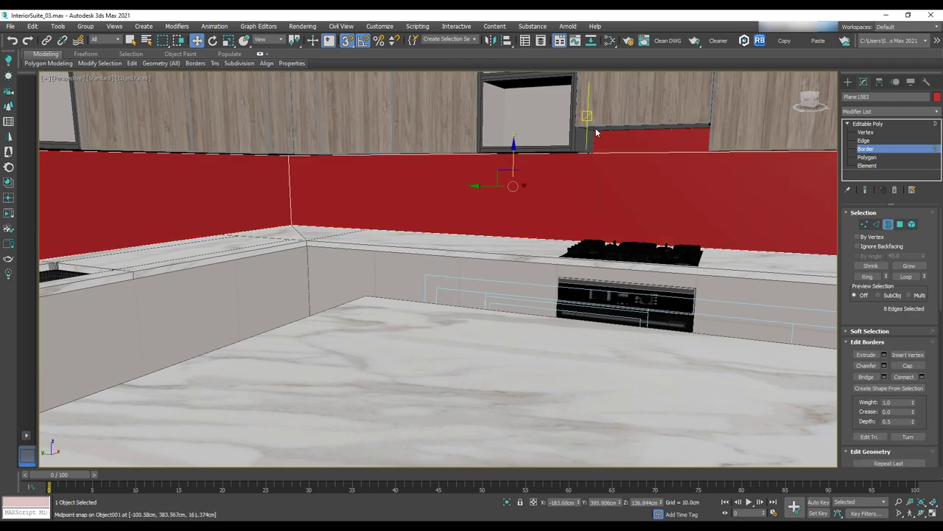
key(3)
alt+middle_drag(663, 221, 560, 265)
scroll(560, 221, down, 5)
scroll(597, 241, up, 5)
Adjust the vertices at the cooktop end of the backsplash with snapping to fit the surrounding cabinets
key(1)
scroll(560, 265, down, 5)
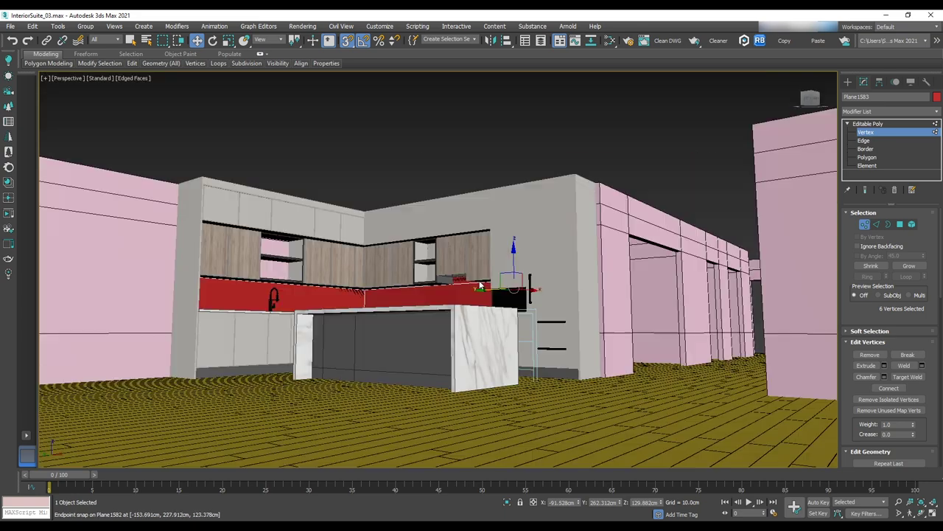
scroll(462, 286, up, 6)
alt+middle_drag(462, 286, 776, 222)
scroll(776, 223, down, 3)
key(1)
Assign the CounterTop material to the backsplash
key(alt+q)
scroll(582, 183, up, 5)
alt+middle_drag(582, 184, 474, 263)
scroll(688, 233, down, 4)
scroll(474, 263, up, 5)
alt+middle_drag(575, 256, 457, 243)
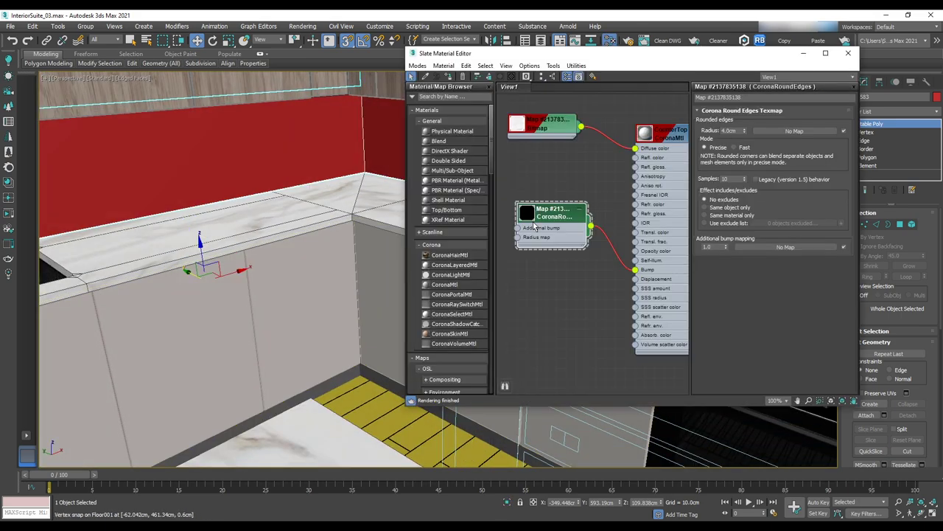
right_click(662, 161)
click(704, 174)
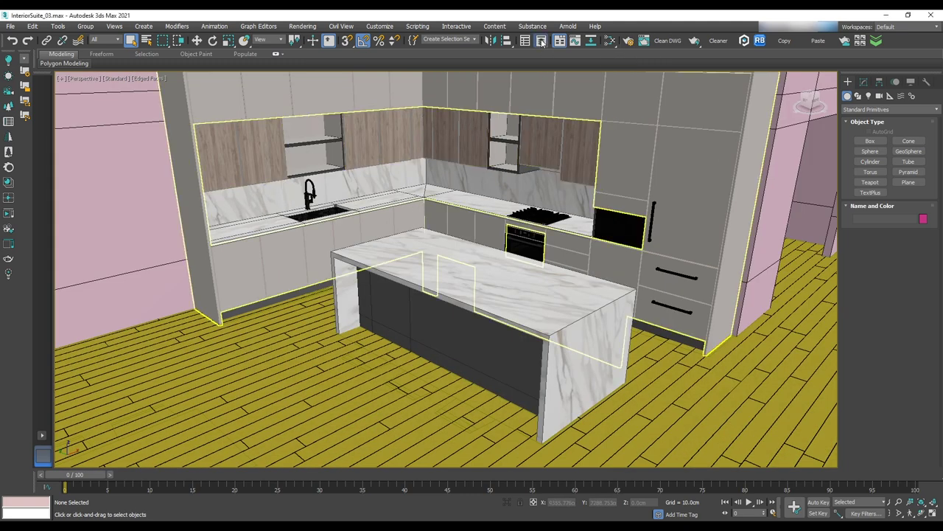
Create a new layer named Model inside the PowderRoom layer
click(541, 41)
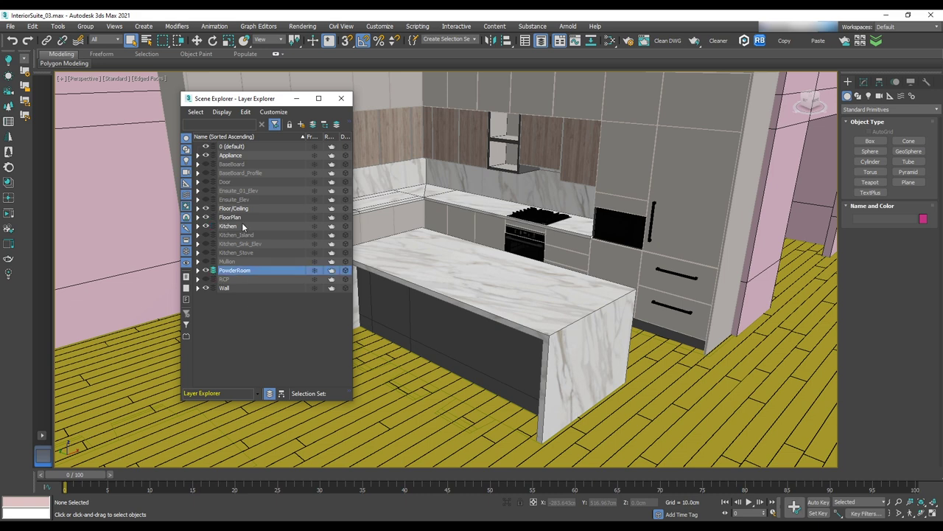
right_click(243, 278)
click(291, 293)
text(Model)
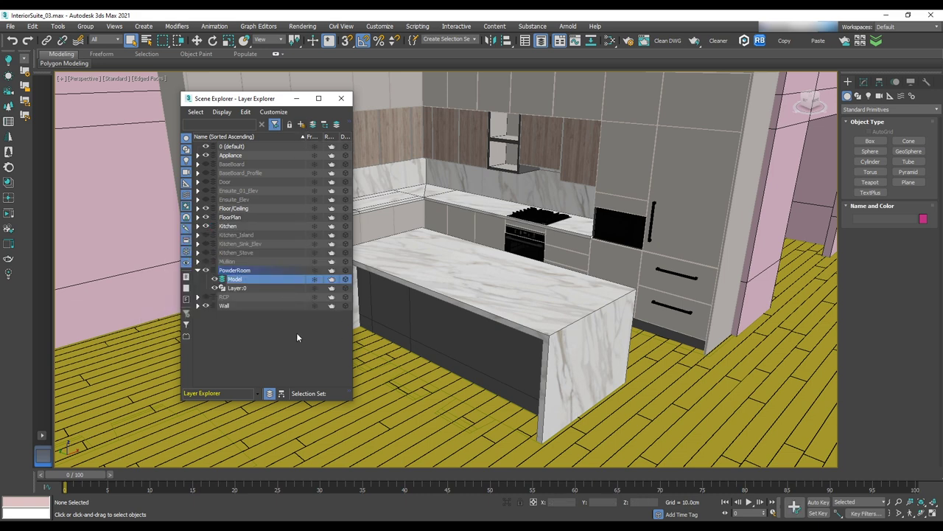
key(Return)
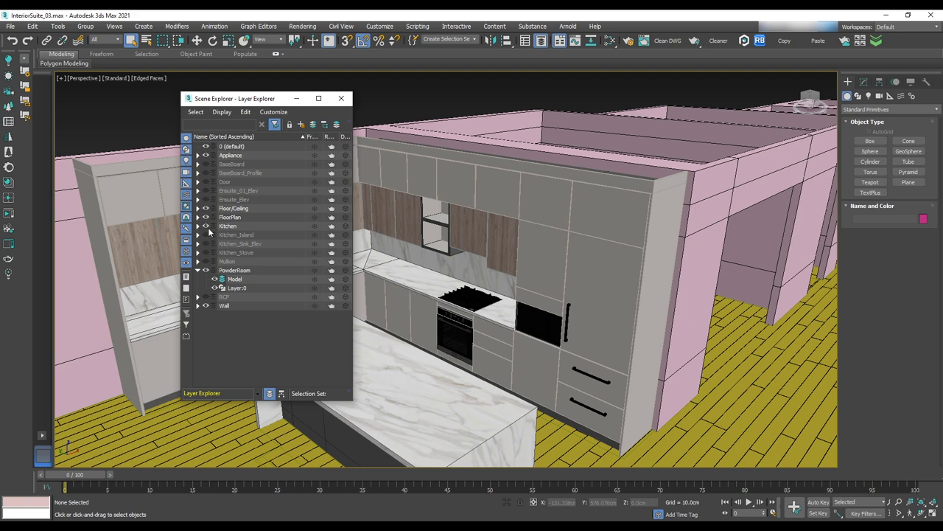
Hide the Kitchen, Appliance and Wall layers
click(205, 225)
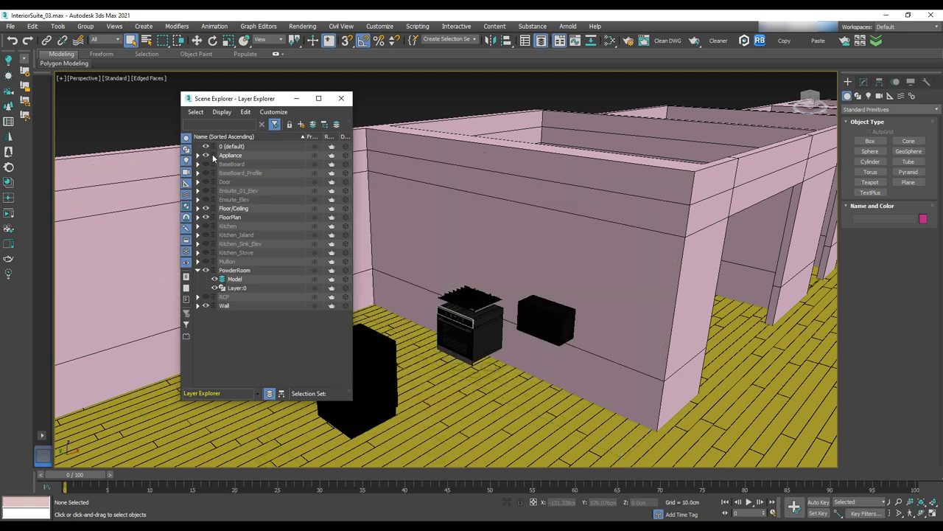
click(206, 154)
click(205, 305)
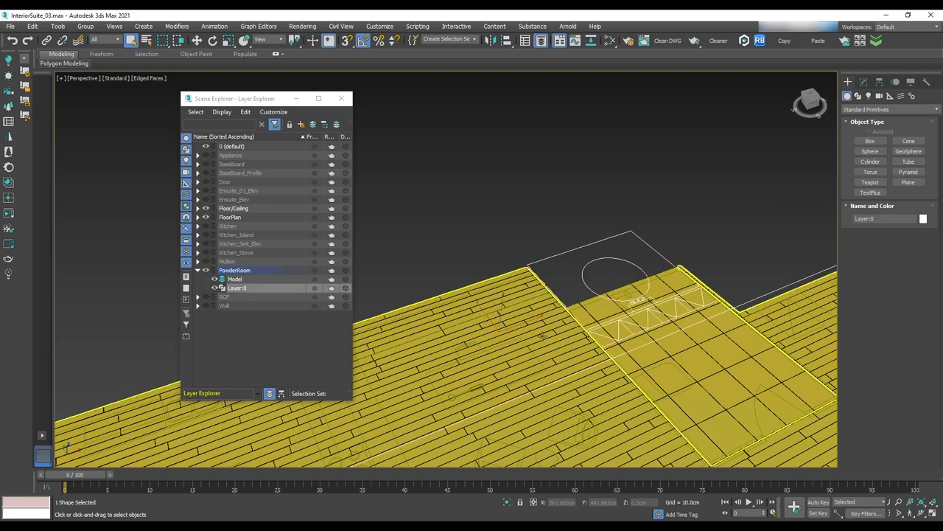
Rotate the powder room elevation drawing upright and align it with the back wall of the room on the floor plan
click(606, 346)
alt+middle_drag(631, 245, 221, 44)
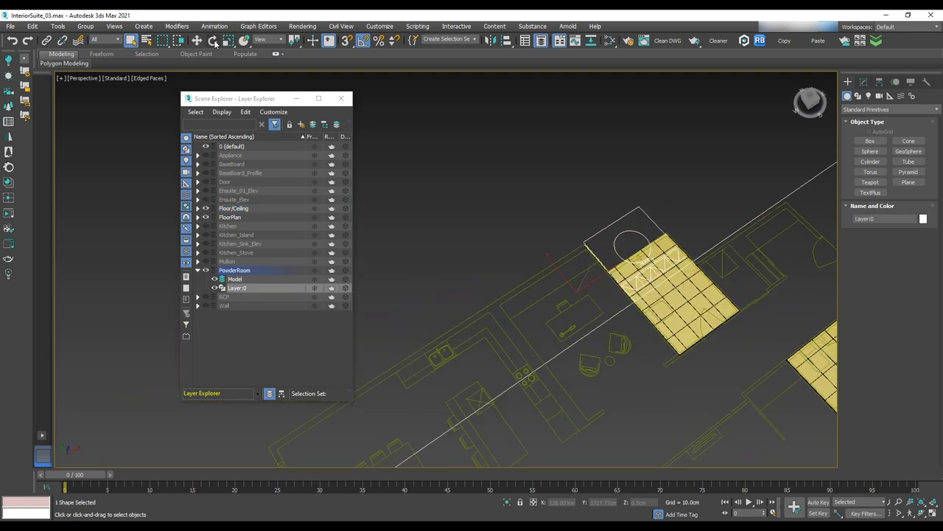
key(w)
key(s)
scroll(665, 263, up, 5)
alt+middle_drag(666, 263, 537, 330)
scroll(643, 273, up, 2)
scroll(643, 272, down, 5)
alt+middle_drag(644, 272, 487, 280)
scroll(539, 253, up, 3)
scroll(553, 324, up, 2)
scroll(565, 238, down, 3)
Draw a flat box snapped to the vanity footprint on the plan, 53.34 cm long and 264.16 cm wide
click(870, 141)
middle_drag(774, 191, 723, 226)
drag(502, 323, 609, 284)
click(609, 285)
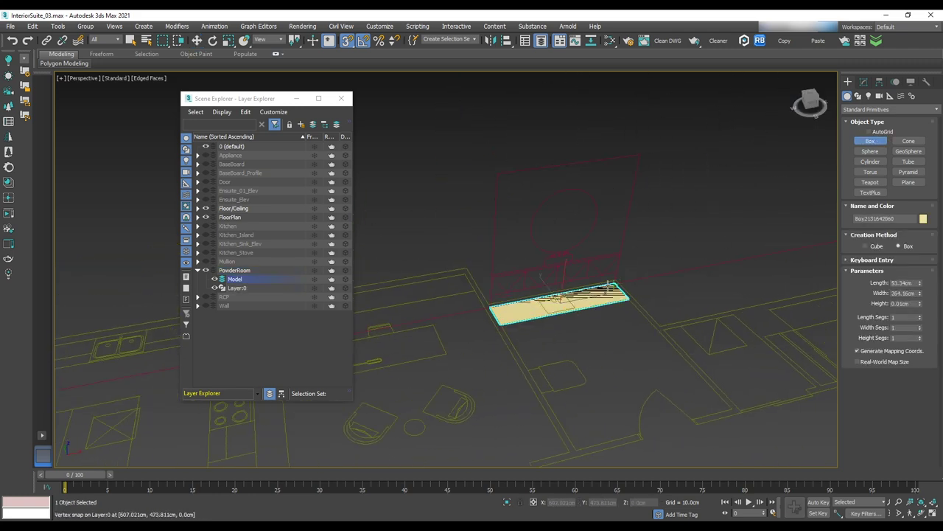
Convert the vanity box to Editable Poly and snap its vertices to the cabinet height in the elevation drawing
right_click(606, 292)
key(f)
scroll(568, 312, down, 2)
alt+middle_drag(568, 312, 643, 268)
right_click(540, 221)
click(649, 347)
mouse_move(648, 346)
alt+middle_down()
mouse_move(659, 248)
mouse_move(793, 149)
mouse_move(616, 301)
alt+middle_up()
key(F3)
key(1)
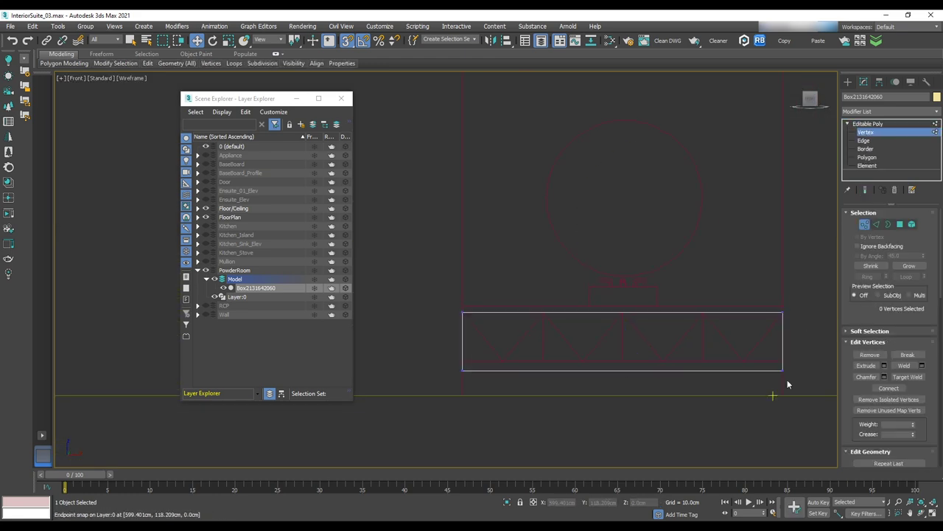
alt+middle_drag(620, 348, 621, 311)
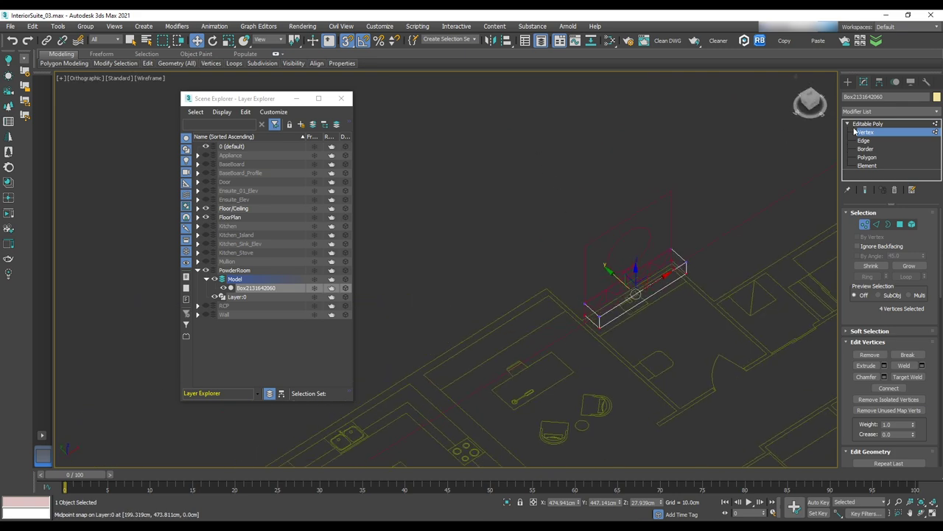
Draw a small box near the vanity's front corner for a door panel and set its length to 2.5 cm
scroll(620, 311, up, 5)
drag(554, 363, 621, 361)
click(622, 354)
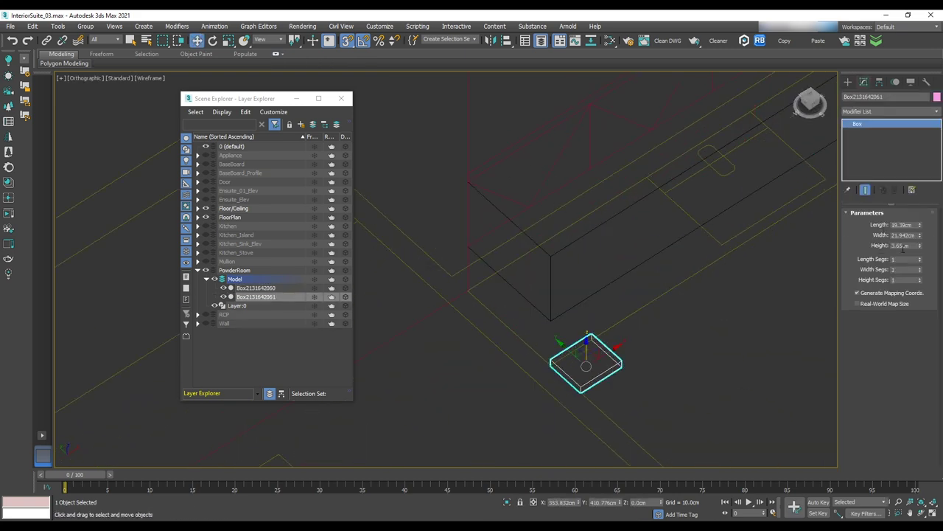
scroll(569, 346, up, 2)
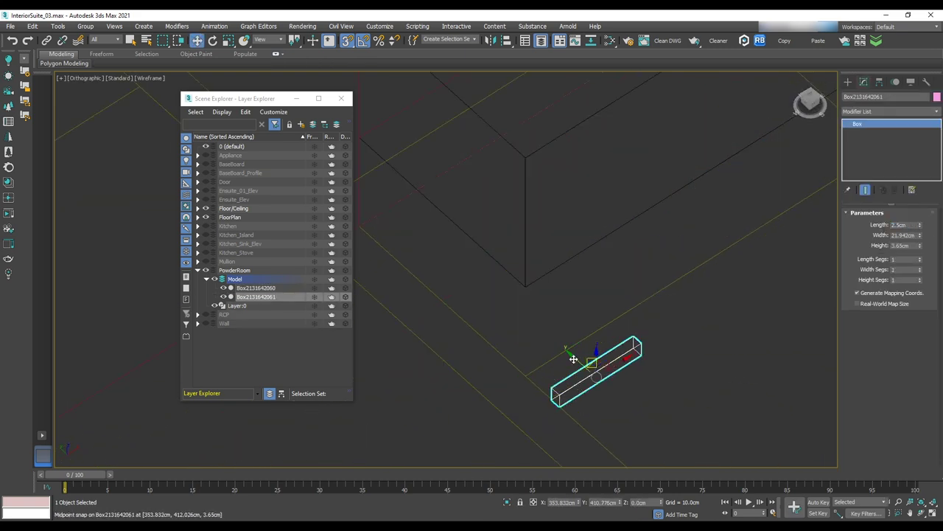
scroll(410, 265, down, 3)
Move the front vertices of the vanity cabinet back by the door panel's thickness
click(256, 287)
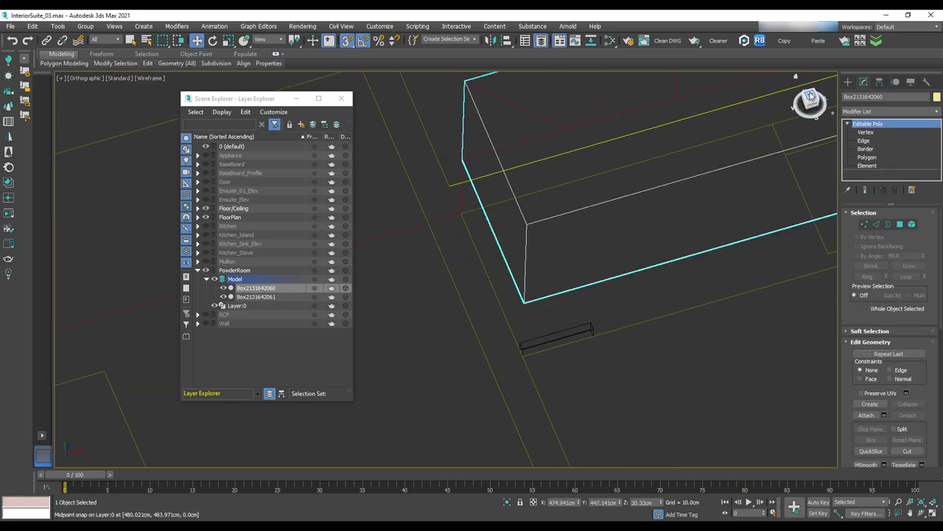
key(t)
key(1)
key(1)
key(f)
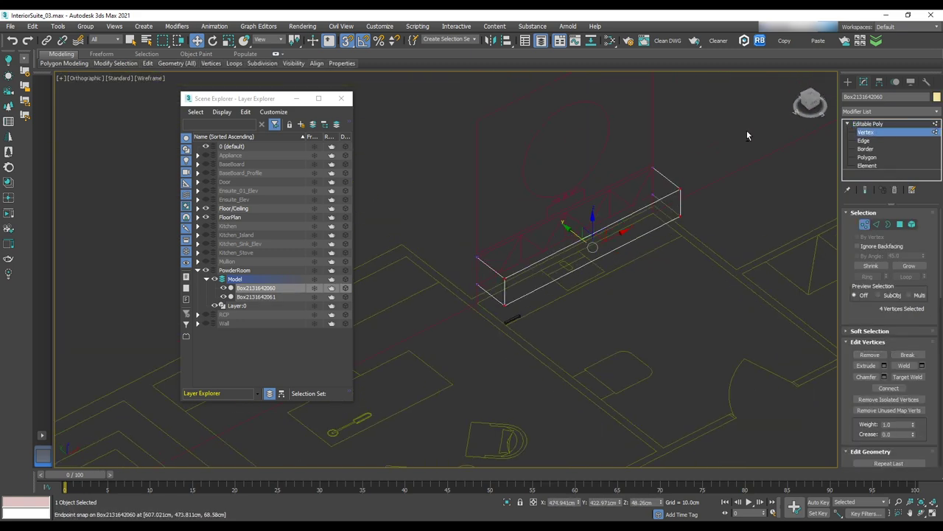
Convert the door panel box to Editable Poly and snap its vertices to the first door outline in the elevation
scroll(513, 360, up, 3)
click(464, 404)
right_click(492, 236)
click(614, 340)
key(1)
scroll(509, 318, up, 2)
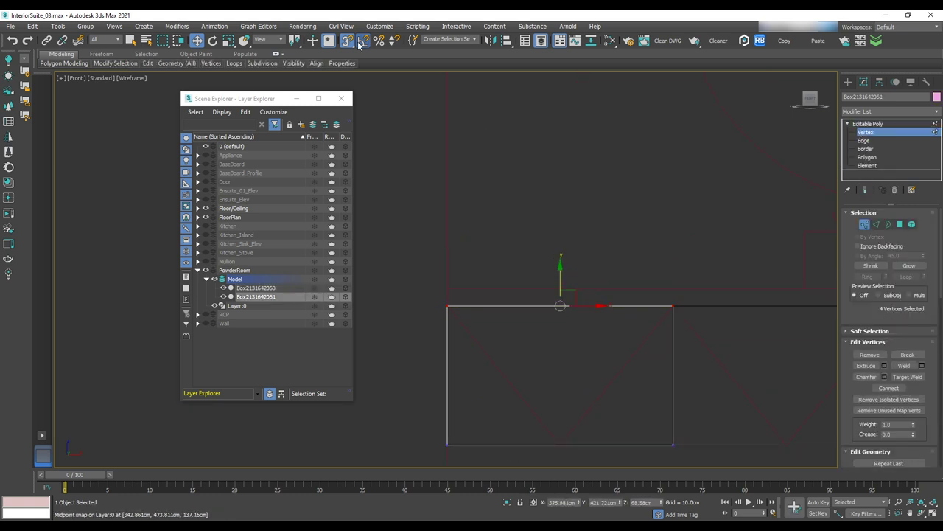
key(1)
Copy the door panel three times along the vanity front to fill the remaining door positions
scroll(704, 391, down, 2)
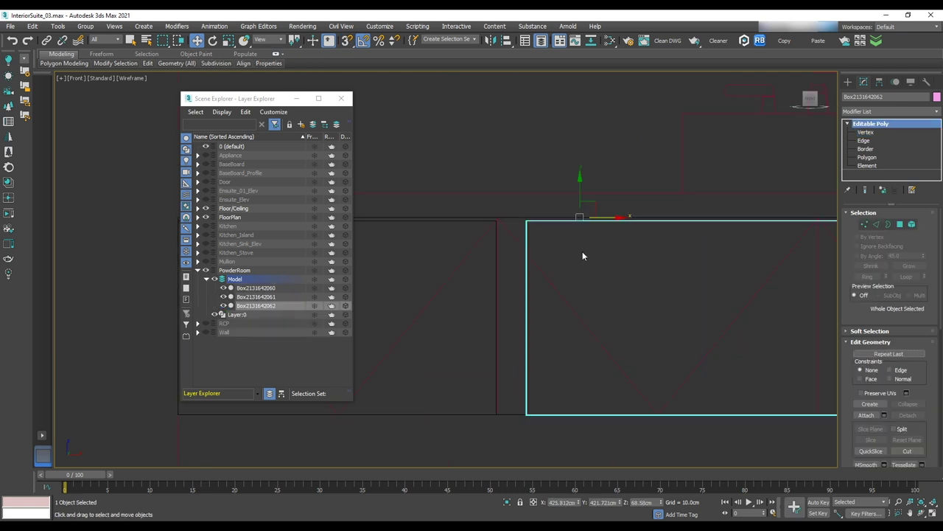
shift+drag(453, 266, 600, 364)
key(Return)
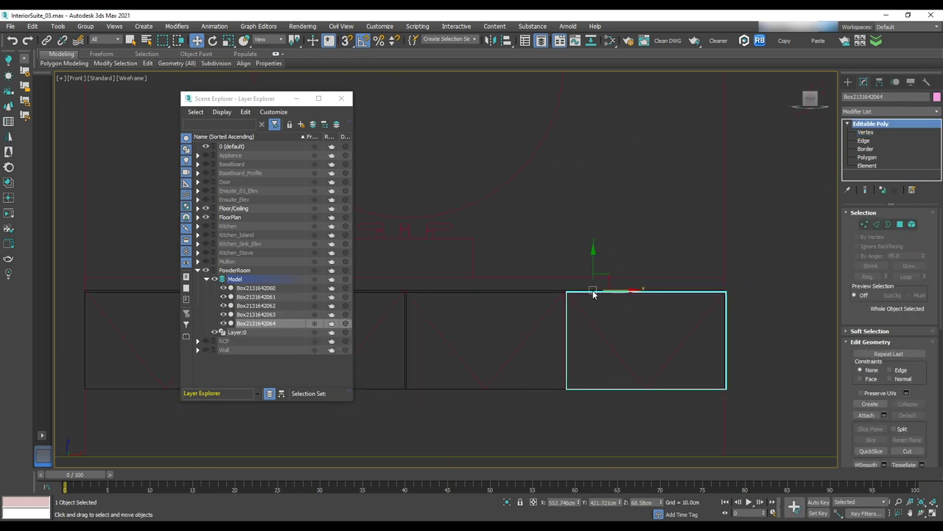
Draw a box over the vanity top as the countertop, convert it to Editable Poly and fit its thickness to the elevation
alt+middle_drag(610, 320, 639, 281)
key(b)
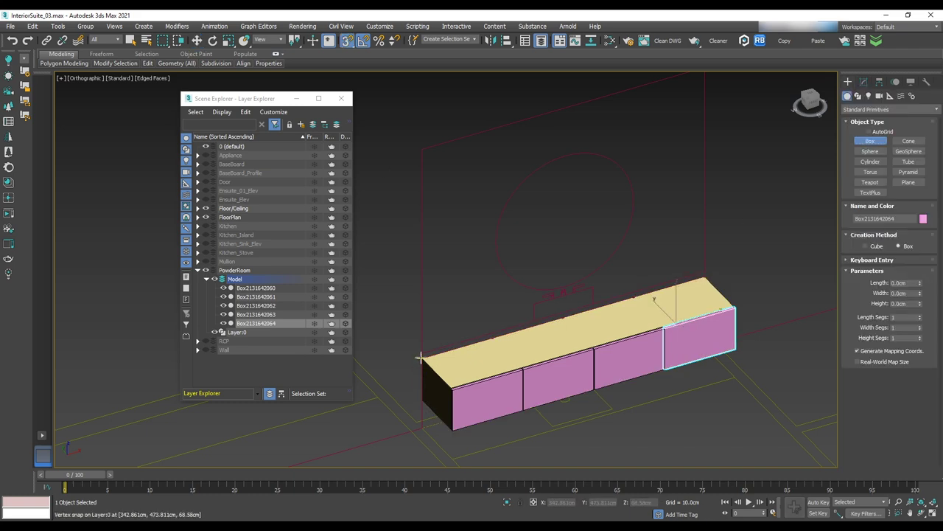
drag(420, 358, 714, 276)
right_click(611, 281)
key(w)
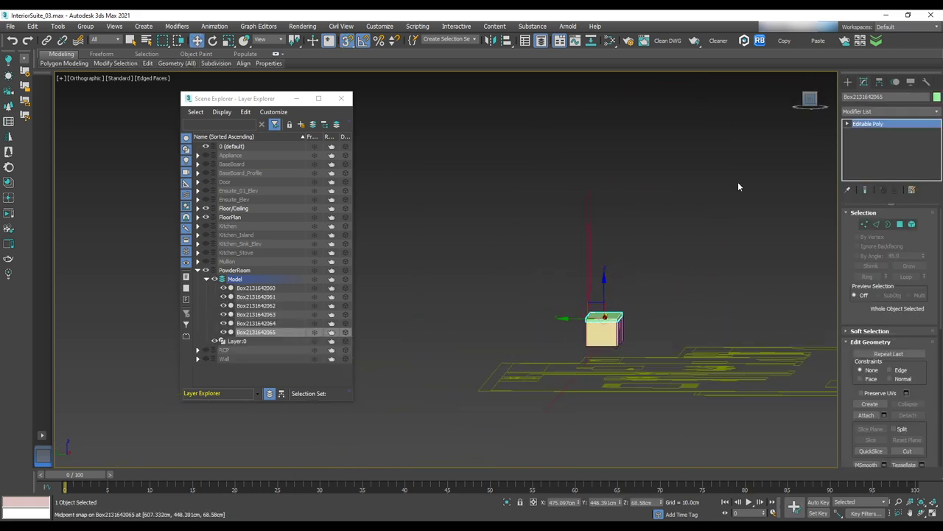
scroll(632, 289, up, 5)
scroll(727, 337, down, 2)
alt+middle_drag(716, 274, 700, 221)
Draw the round mirror as a cylinder of about 65 cm radius and 0.5 cm height, with 1 height segment and 67 sides
key(f)
key(c)
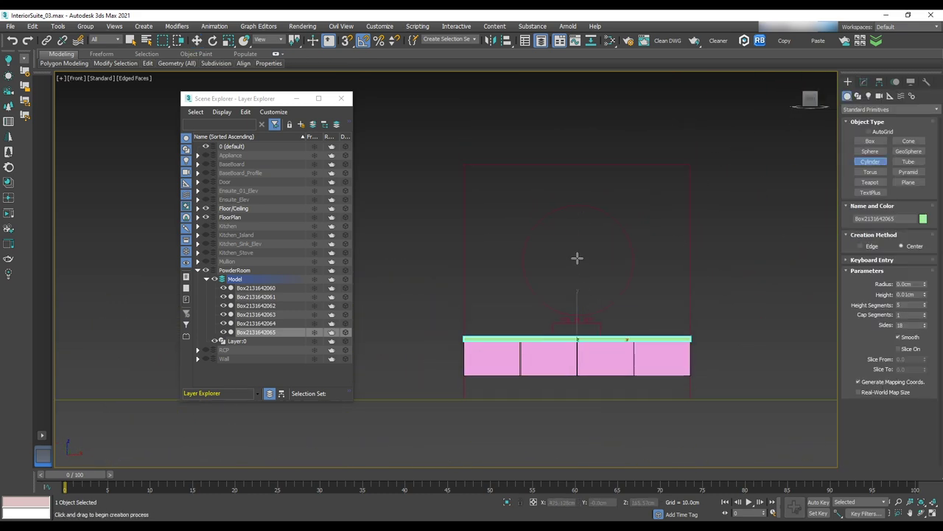
drag(577, 257, 611, 299)
click(695, 211)
text(w)
text(0.5)
key(Return)
drag(925, 268, 925, 255)
scroll(699, 247, up, 4)
scroll(704, 265, down, 2)
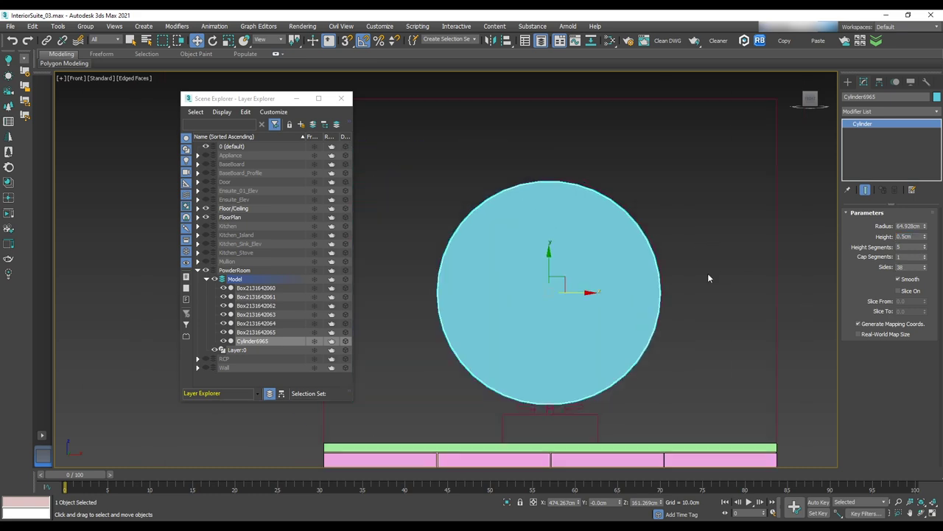
alt+middle_drag(649, 265, 668, 270)
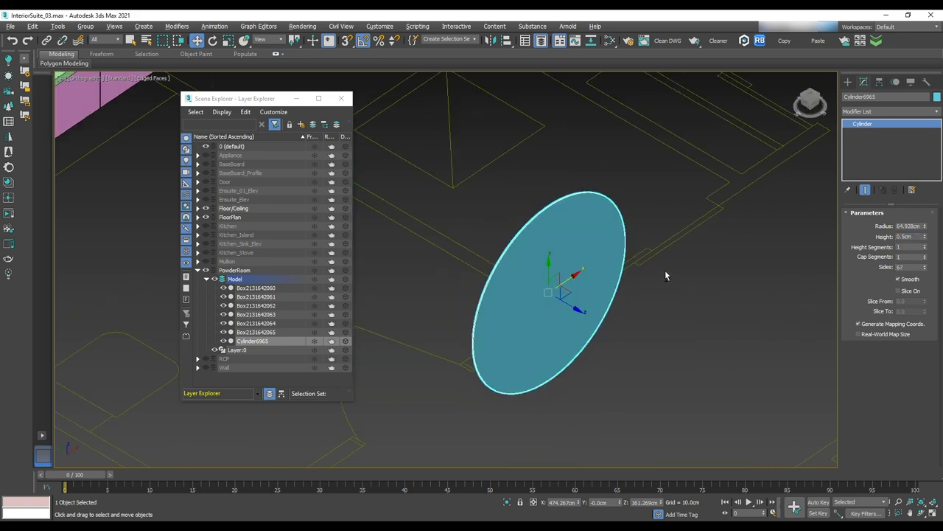
Move the round mirror back to the wall above the vanity
scroll(573, 232, up, 4)
scroll(638, 258, down, 4)
scroll(564, 235, down, 2)
alt+middle_drag(564, 234, 499, 206)
scroll(499, 207, up, 3)
alt+middle_drag(631, 199, 693, 168)
Copy the mirror disc behind itself, reduce the copy's radius to about 36 cm and set its height to 7.73 cm
key(l)
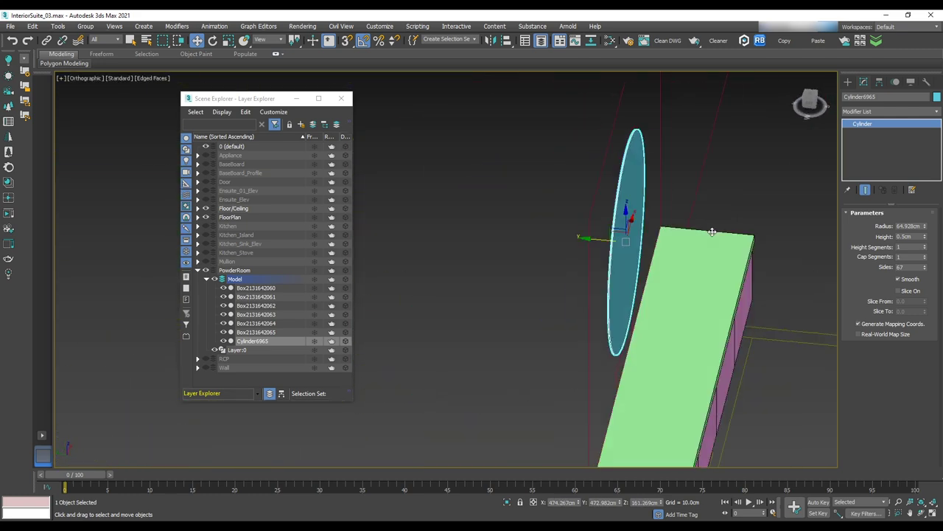
shift+drag(681, 307, 662, 307)
click(479, 312)
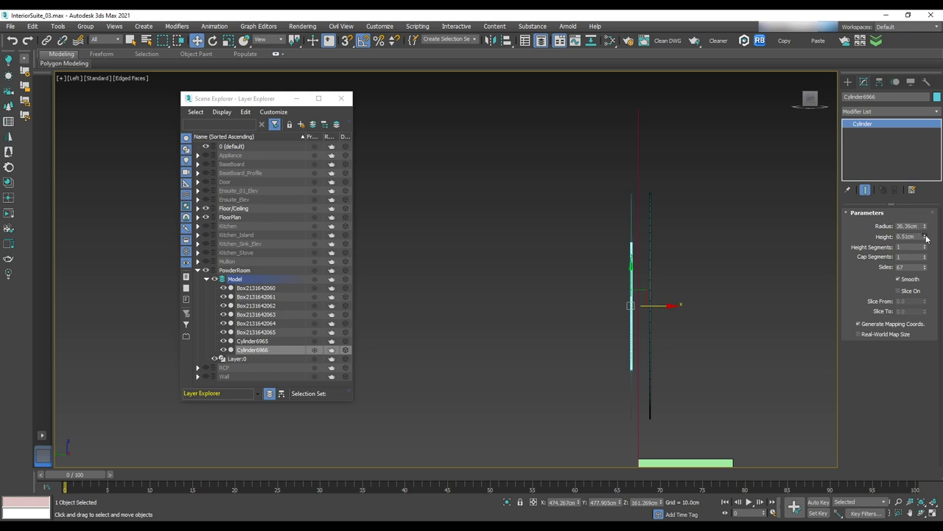
scroll(649, 310, up, 5)
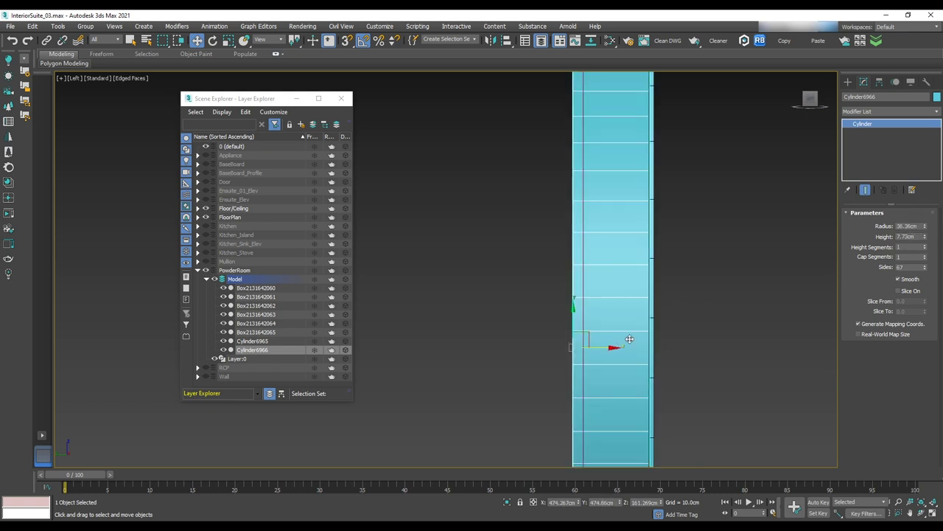
scroll(619, 343, down, 3)
scroll(550, 427, up, 3)
Draw a tube in front of the mirror with radii of about 48.5 and 39.3 cm and a depth of about 2.4 cm
alt+middle_drag(558, 426, 712, 313)
scroll(712, 314, up, 5)
scroll(712, 313, down, 2)
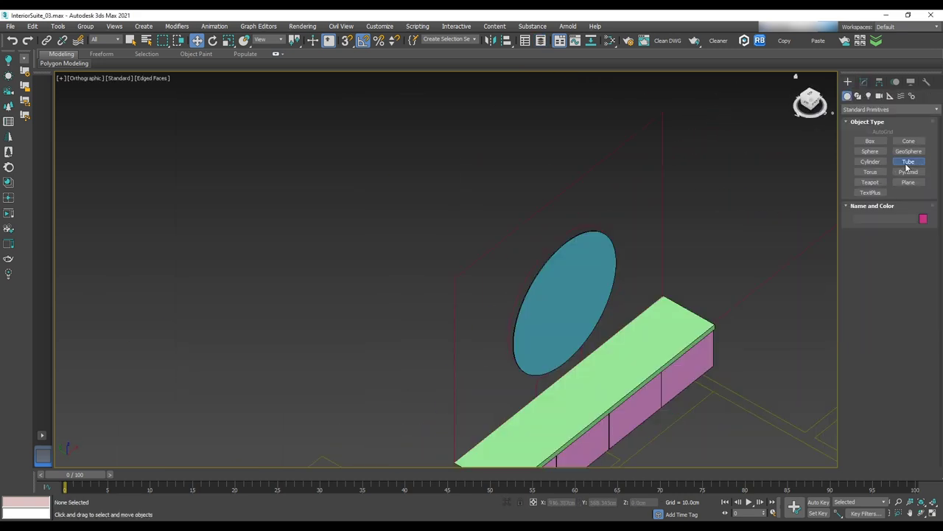
click(908, 162)
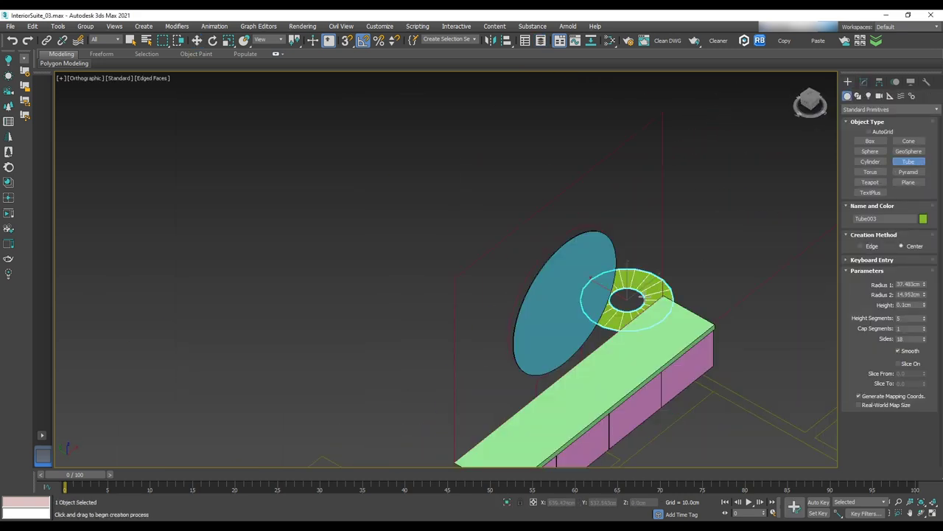
scroll(572, 294, up, 4)
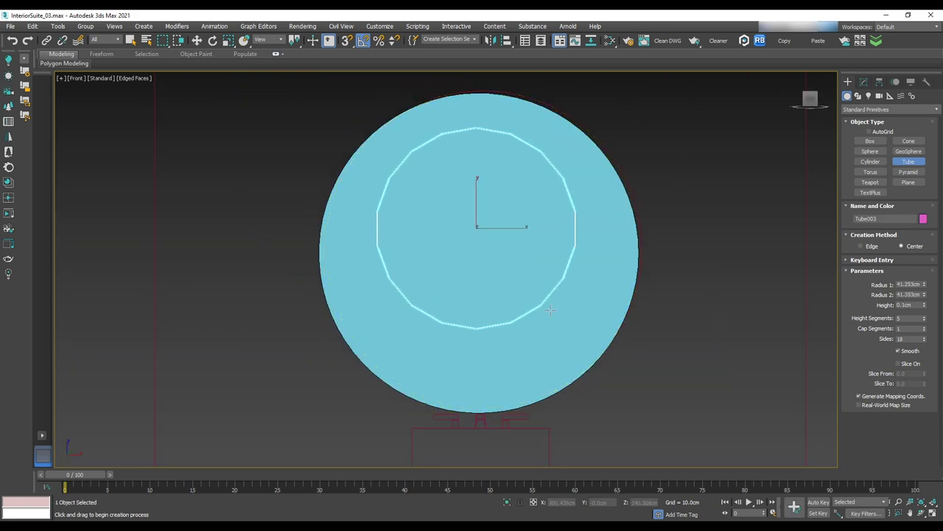
drag(575, 226, 600, 226)
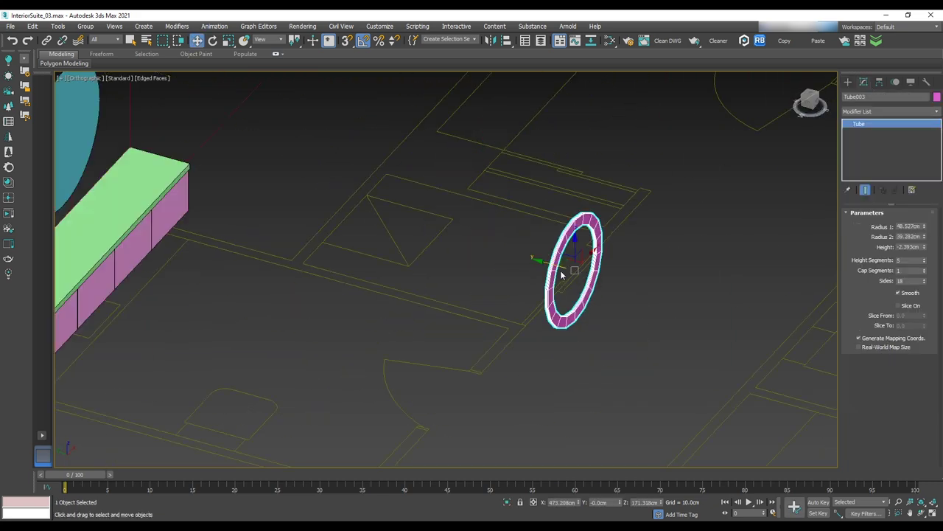
Move the tube behind the mirror, towards the wall side of the smaller backing disc
key(t)
scroll(523, 154, up, 5)
drag(466, 231, 466, 202)
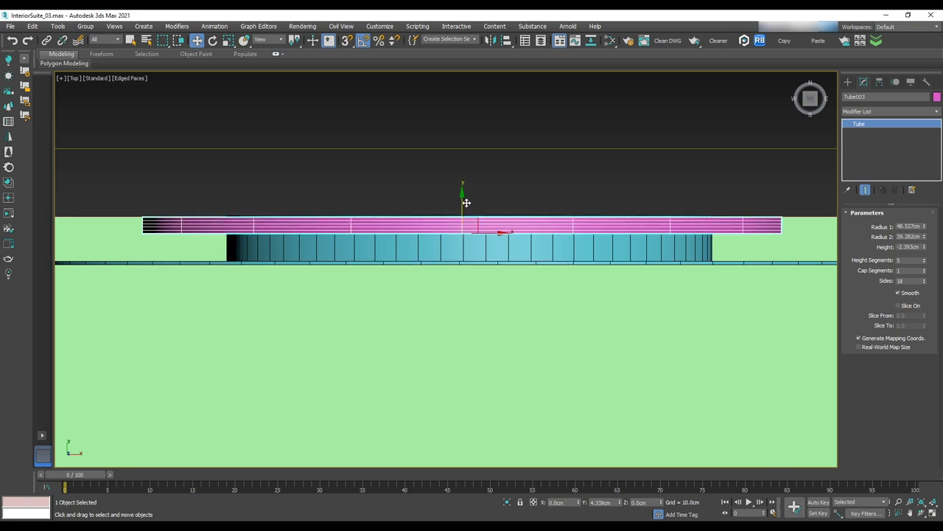
alt+middle_drag(443, 294, 516, 278)
Show the Wall layer again and draw a thin box on the powder room's back wall behind the mirror
click(541, 39)
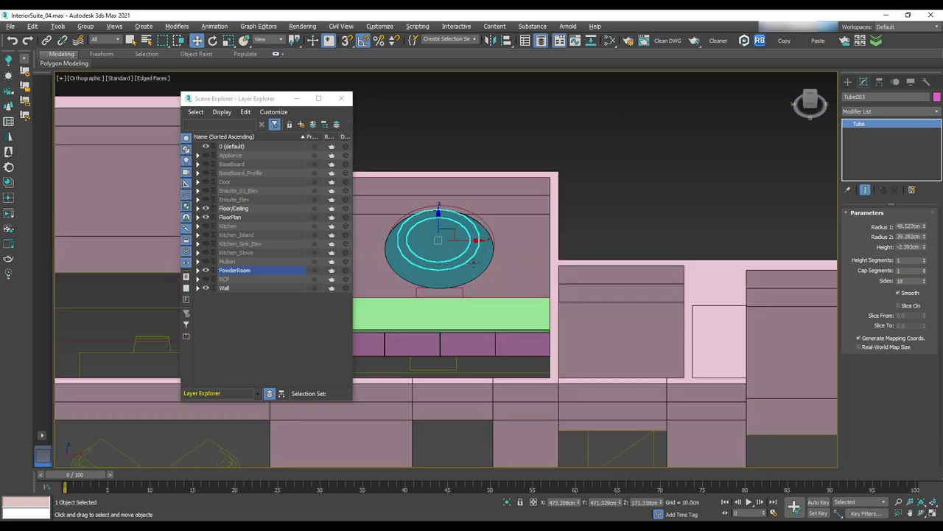
alt+middle_drag(473, 262, 516, 250)
click(847, 81)
click(870, 141)
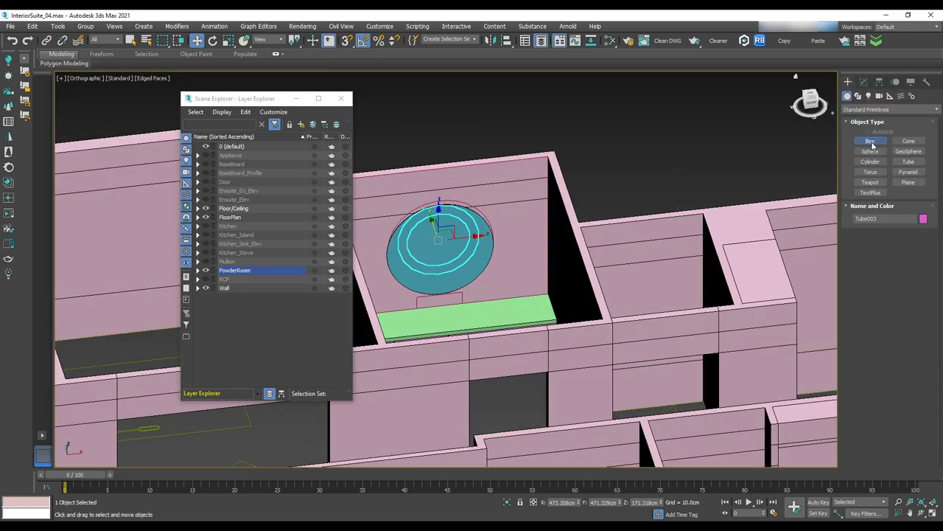
drag(632, 181, 463, 317)
click(467, 330)
Convert the wall panel box to Editable Poly and extend its side vertices to the room corner
alt+middle_drag(833, 298, 671, 250)
right_click(671, 251)
click(741, 282)
key(1)
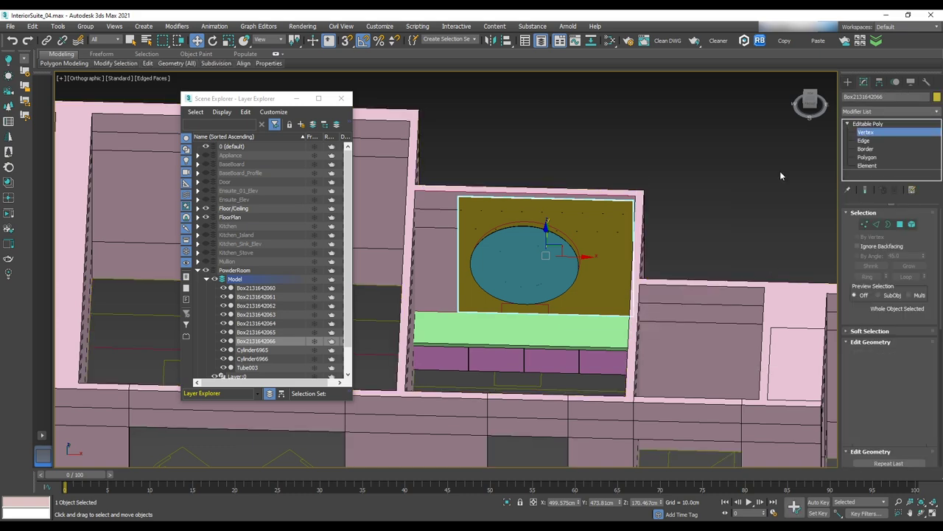
drag(446, 188, 471, 325)
scroll(472, 251, up, 3)
alt+middle_drag(472, 251, 560, 221)
scroll(633, 155, up, 3)
Adjust the wall panel's lower vertices near the countertop and snap its upper vertices to the top of the wall
scroll(638, 153, down, 5)
alt+middle_drag(639, 152, 758, 300)
scroll(758, 300, up, 6)
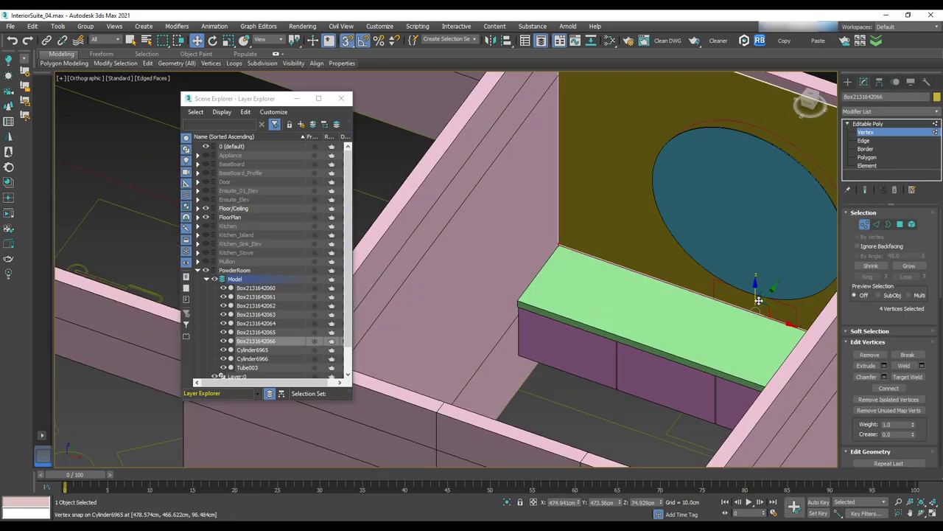
scroll(564, 331, down, 5)
alt+middle_drag(617, 223, 642, 206)
scroll(642, 206, up, 5)
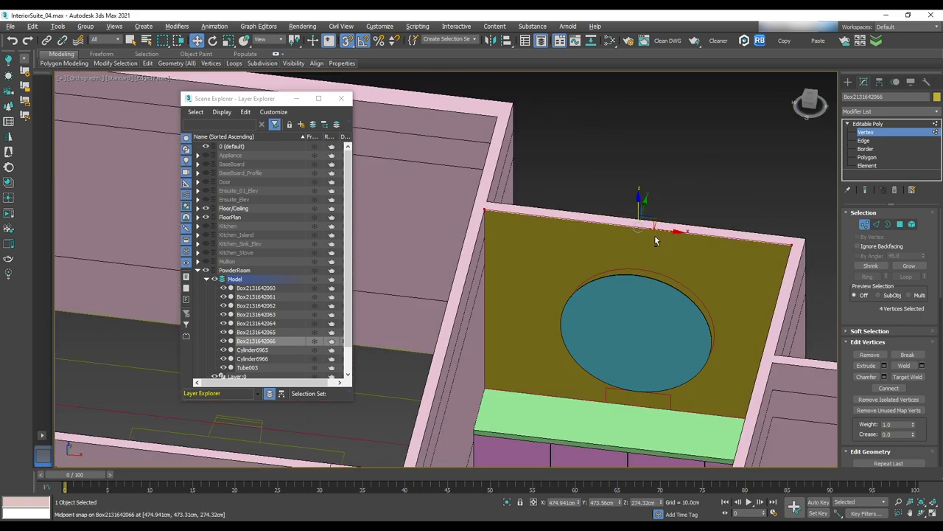
Add a vertical edge loop through the middle of the wall panel, aligned with the elevation's centre line
alt+middle_drag(656, 240, 634, 243)
key(2)
scroll(633, 243, down, 5)
scroll(634, 243, up, 5)
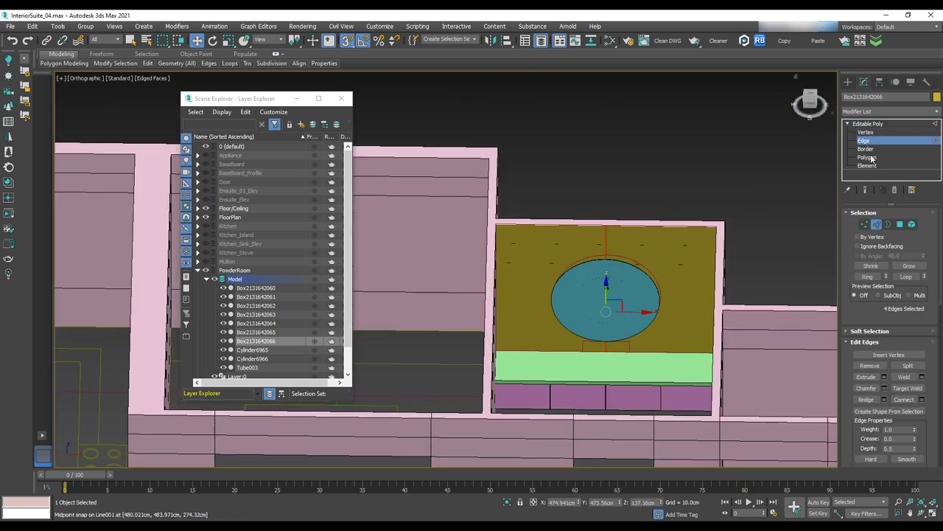
Reduce the wall panel to one half and clone it to cover the other side of the back wall's centre line
click(867, 149)
scroll(497, 251, down, 4)
scroll(566, 218, up, 1)
mouse_move(563, 266)
alt+middle_down()
mouse_move(577, 259)
mouse_move(516, 280)
alt+middle_up()
scroll(577, 260, up, 3)
click(867, 123)
shift+drag(398, 291, 368, 291)
click(473, 313)
scroll(505, 267, up, 4)
scroll(505, 267, down, 3)
scroll(678, 218, up, 5)
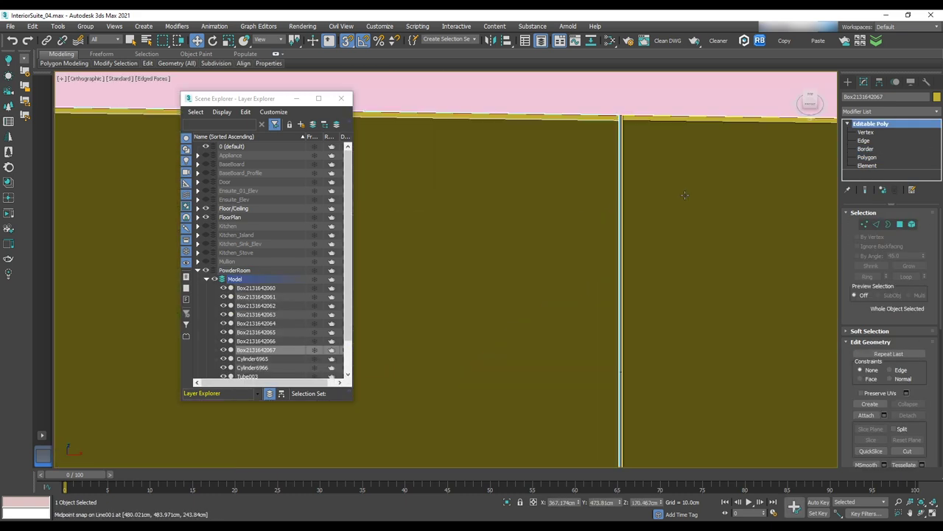
scroll(647, 304, down, 3)
mouse_move(640, 303)
alt+middle_down()
mouse_move(685, 221)
mouse_move(707, 317)
alt+middle_up()
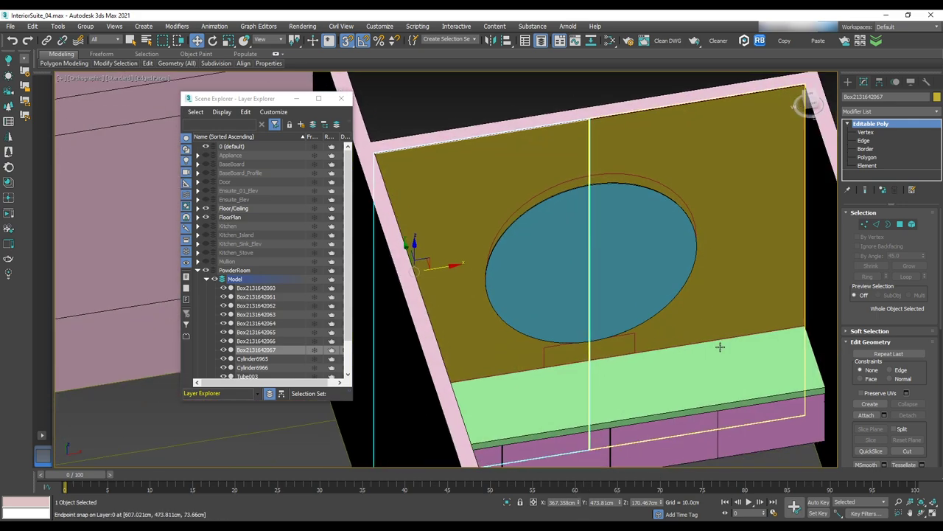
scroll(609, 240, down, 3)
scroll(542, 308, up, 2)
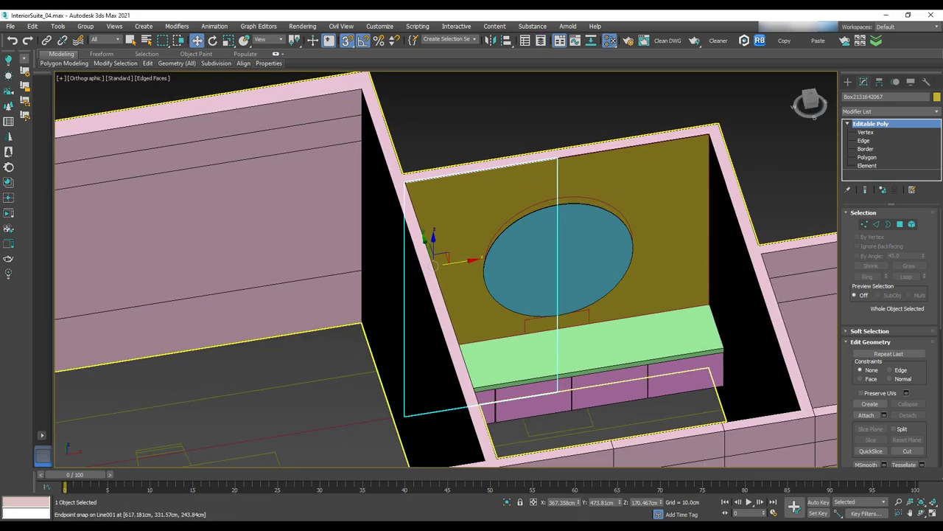
Set up a Corona material named PowderRoom_Base with a light grey diffuse colour, reflection level 1.0 and glossiness 0.65
key(m)
drag(768, 20, 572, 206)
drag(302, 319, 300, 317)
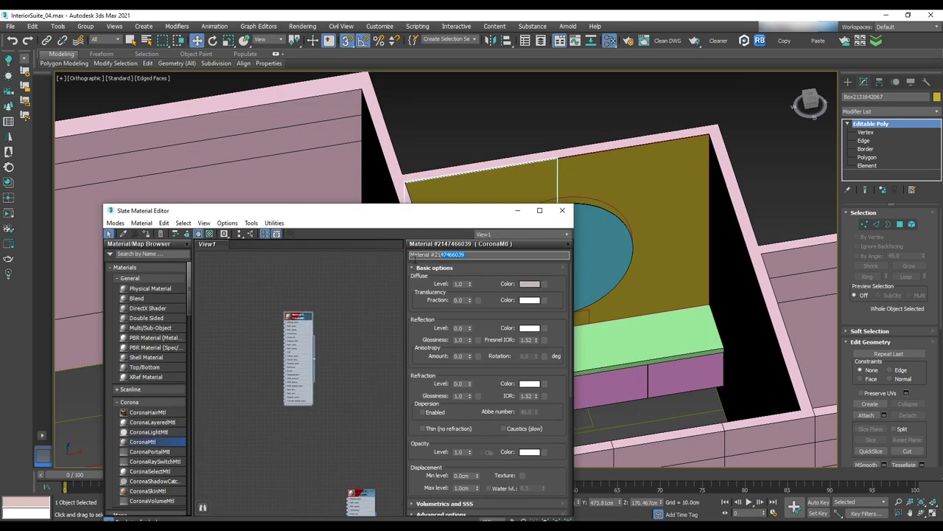
text(PowderRoom_Base)
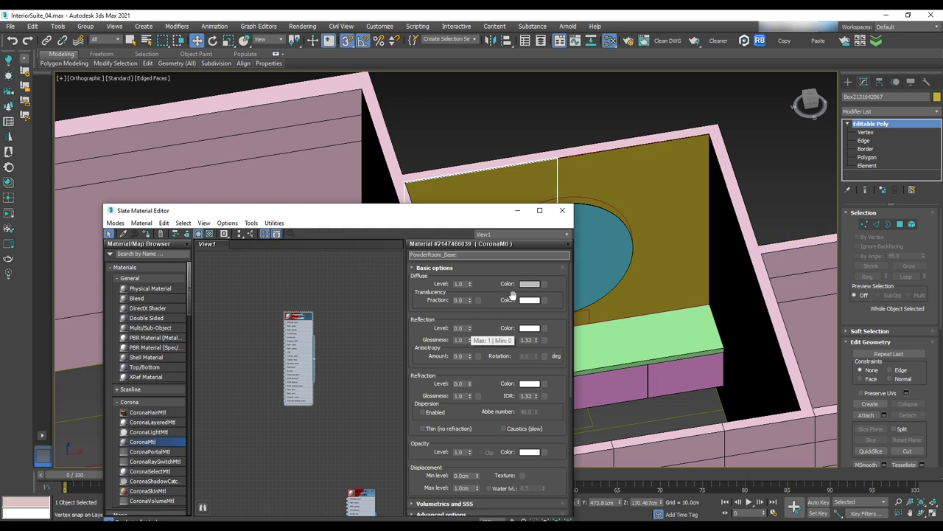
click(529, 283)
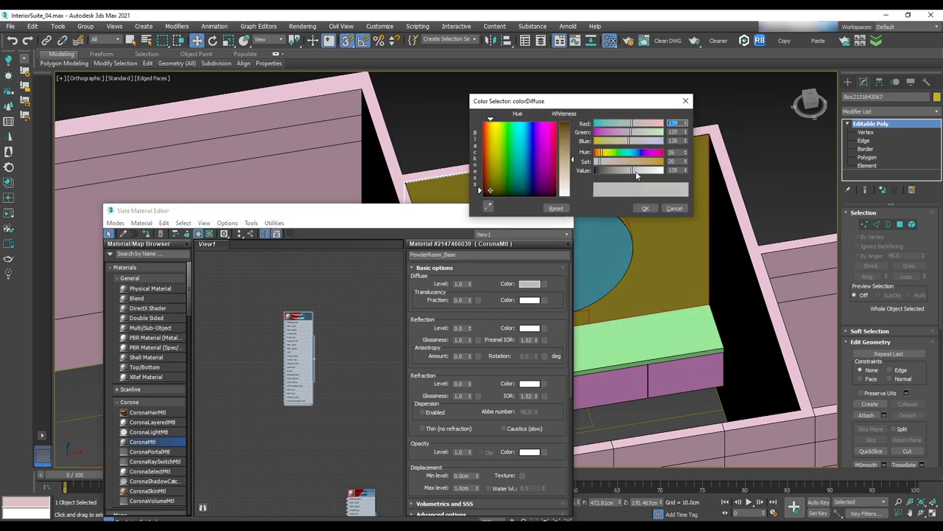
click(645, 207)
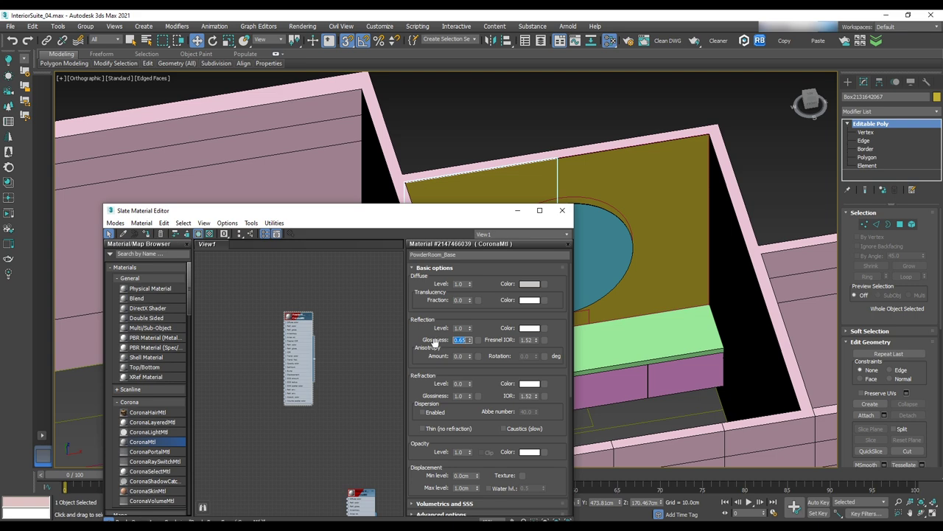
Select all the vanity cabinet boxes and assign the PowderRoom_Base material to them
ctrl+click(645, 378)
drag(295, 210, 165, 210)
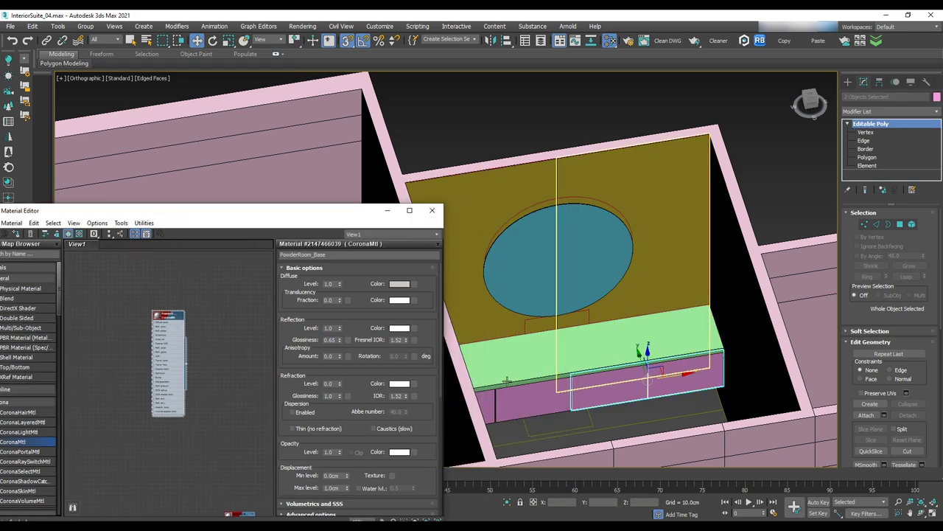
key(F3)
ctrl+click(719, 341)
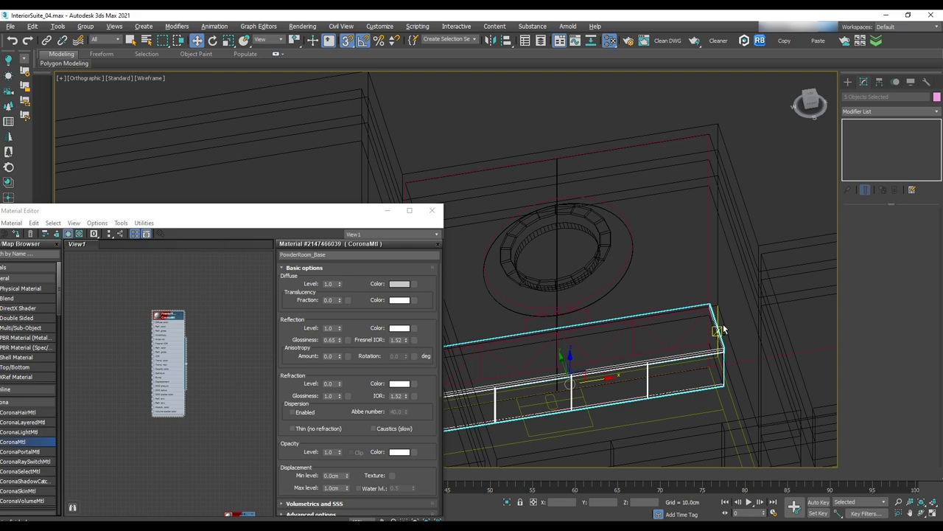
right_click(180, 330)
click(222, 97)
drag(435, 209, 464, 171)
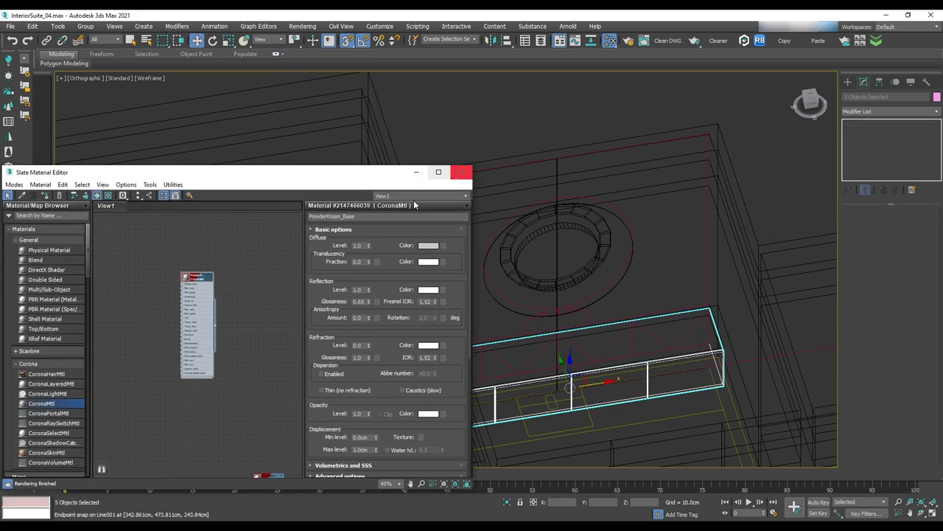
key(F3)
alt+middle_drag(664, 280, 750, 281)
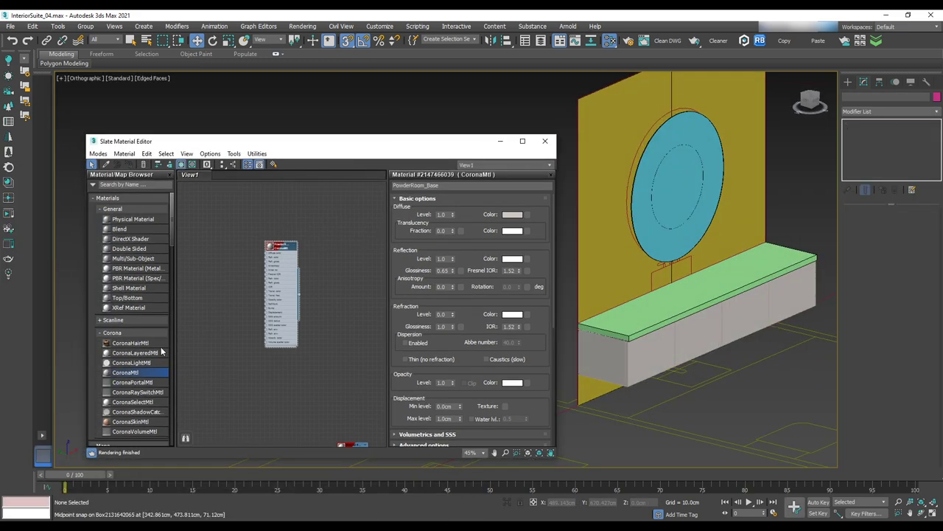
Create a Corona material named PowderRoom_CounterTop with reflection level 1.0 and glossiness 0.85
click(472, 185)
text(PowderRoom_CounterTop)
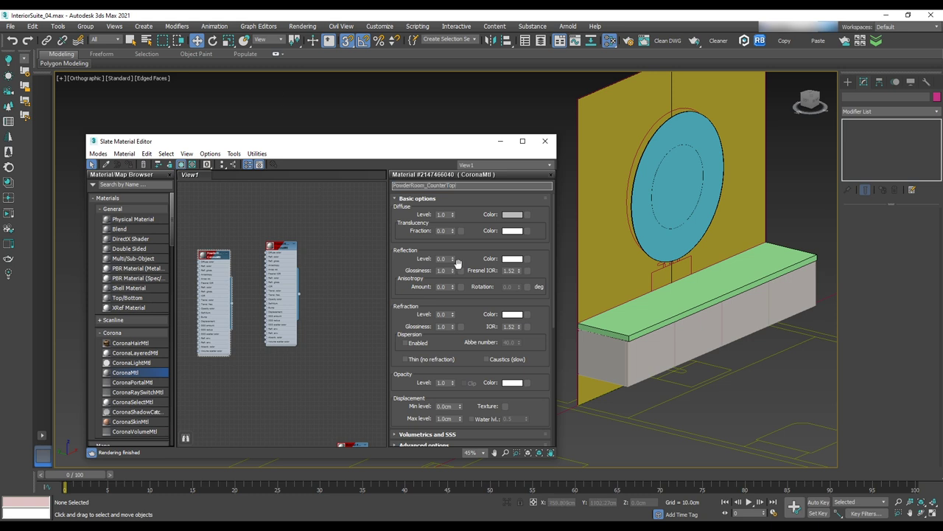
drag(453, 259, 452, 244)
Load the Calacatta marble bitmap as the countertop material's diffuse map and link it to reflection glossiness with an amount of 0.25
click(525, 232)
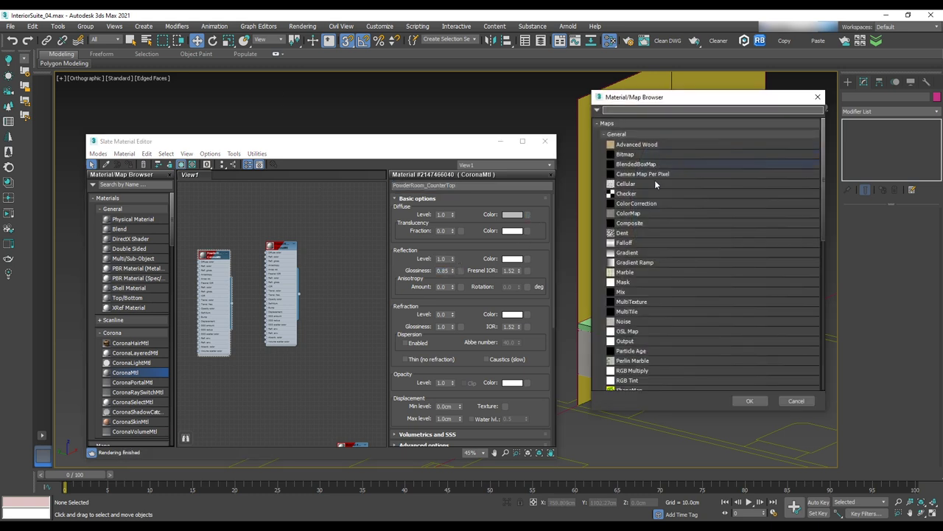
double_click(626, 154)
click(180, 61)
click(92, 201)
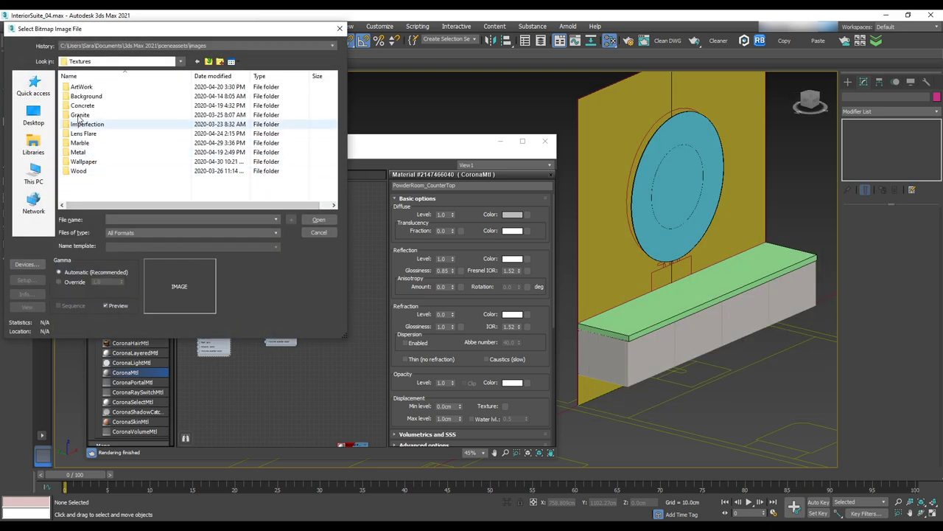
double_click(80, 142)
click(263, 116)
click(319, 218)
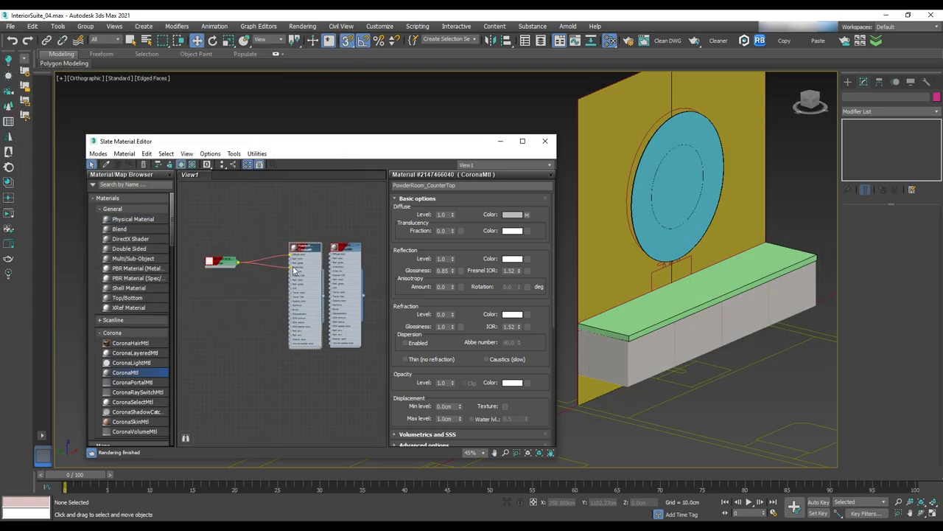
scroll(291, 273, up, 4)
scroll(461, 412, down, 3)
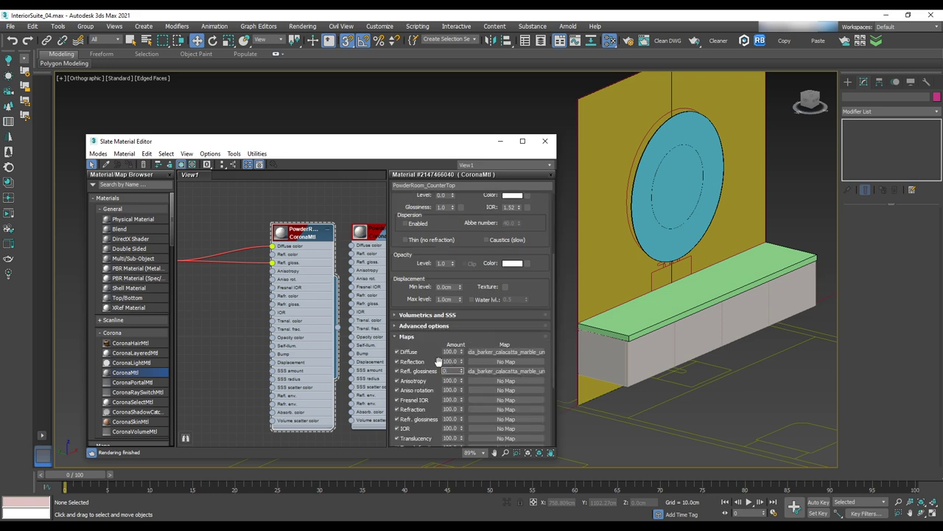
Assign the PowderRoom_CounterTop material to the countertop and add a UVW Map modifier with 200 cm box mapping
click(593, 324)
right_click(315, 248)
click(346, 264)
click(892, 111)
text(uvw)
key(Return)
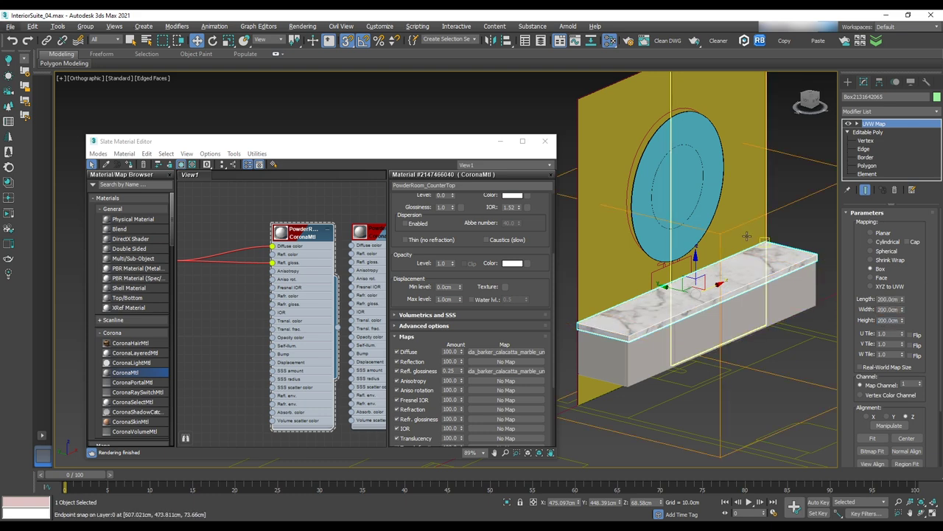
Rotate the countertop's UVW Map gizmo 90 degrees about Z to turn the marble veining
alt+middle_drag(748, 234, 761, 199)
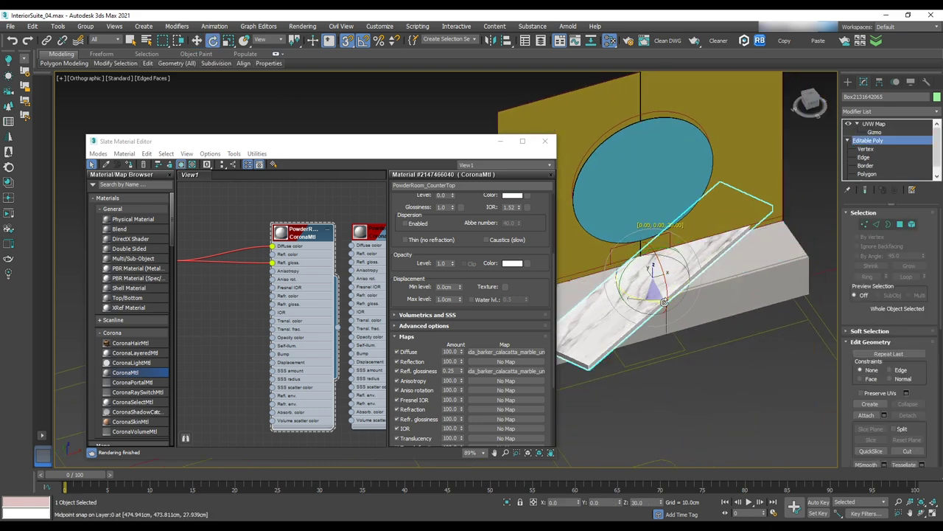
click(874, 123)
click(874, 132)
drag(667, 280, 678, 299)
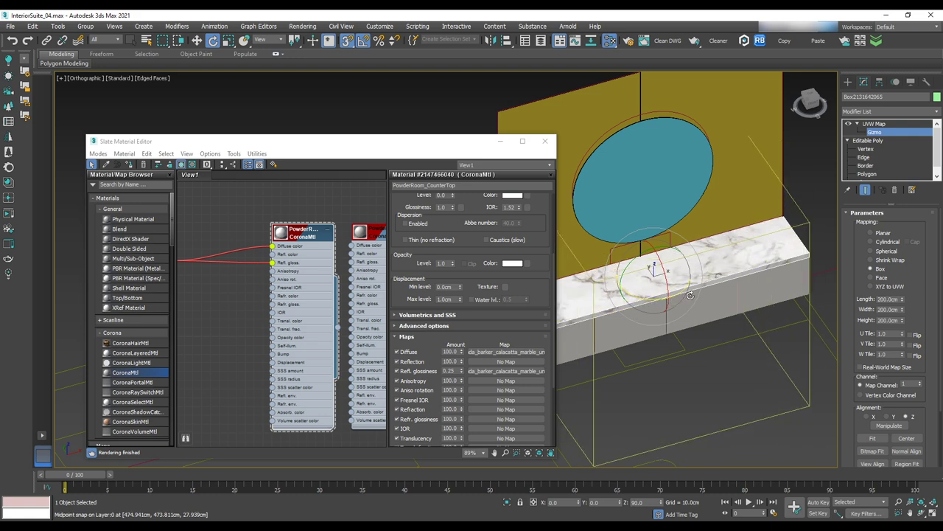
alt+middle_drag(678, 298, 707, 295)
click(874, 123)
Apply the countertop marble with 200 cm box mapping to both wall panel halves and mirror the left half
right_click(323, 249)
click(336, 263)
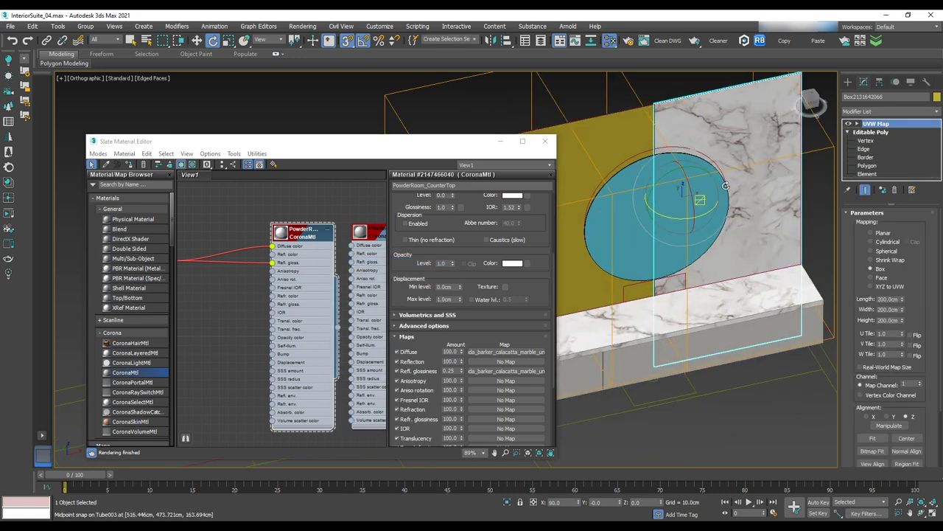
click(874, 132)
alt+middle_drag(766, 184, 704, 155)
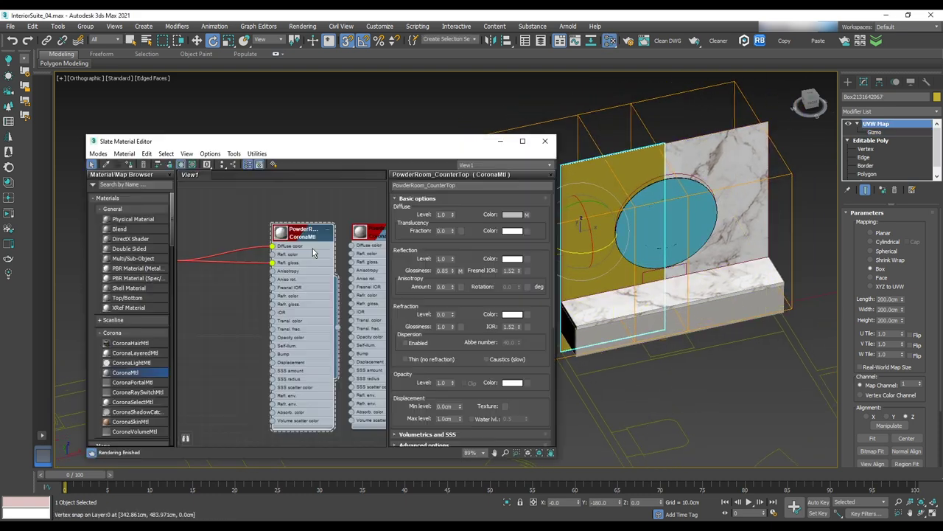
click(489, 39)
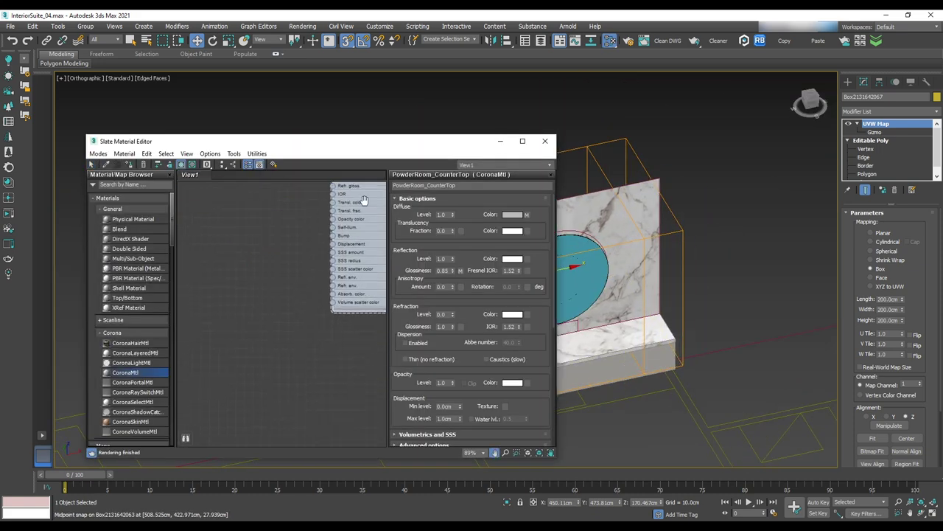
Create a Corona material named Mirror with black diffuse colour, reflection level 1.0 and Fresnel IOR 999
drag(143, 375, 254, 243)
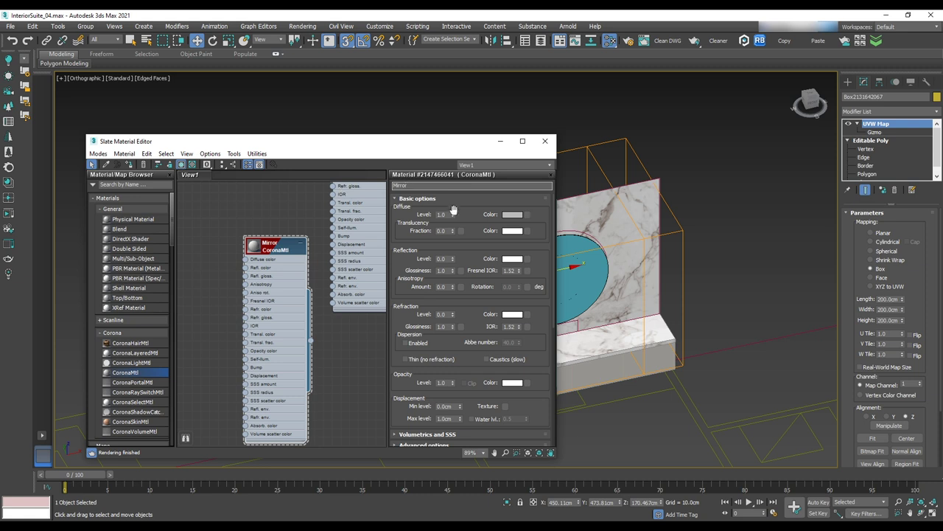
click(512, 213)
drag(317, 272, 317, 353)
click(389, 354)
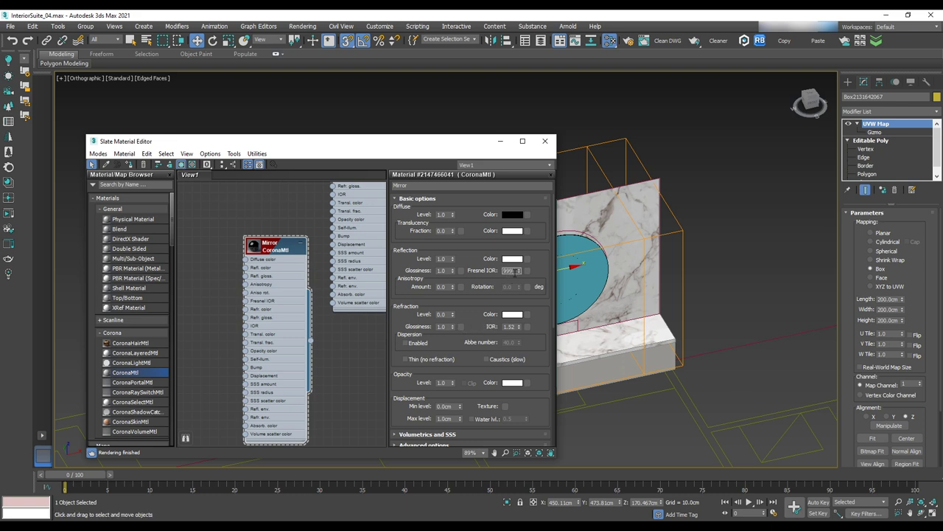
Assign the Mirror material to the round mirror cylinder
drag(444, 146, 377, 159)
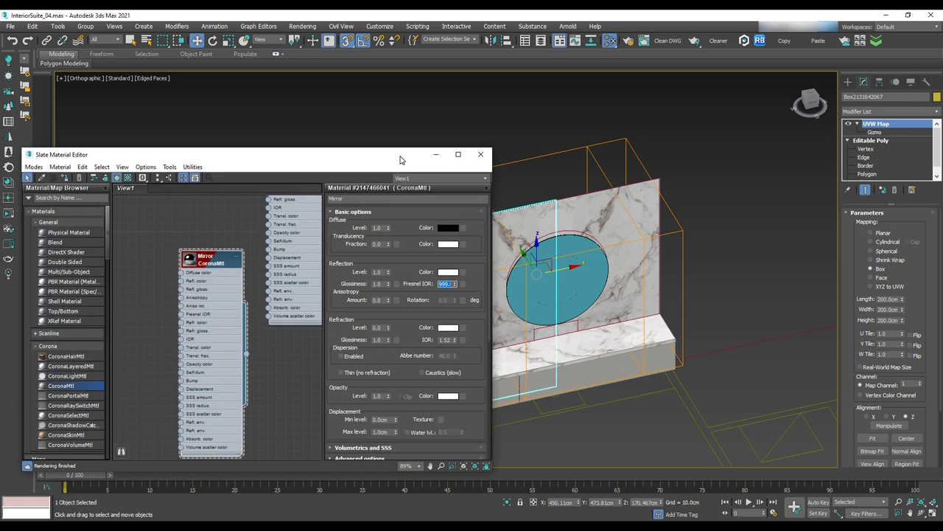
click(537, 302)
right_click(221, 280)
click(263, 47)
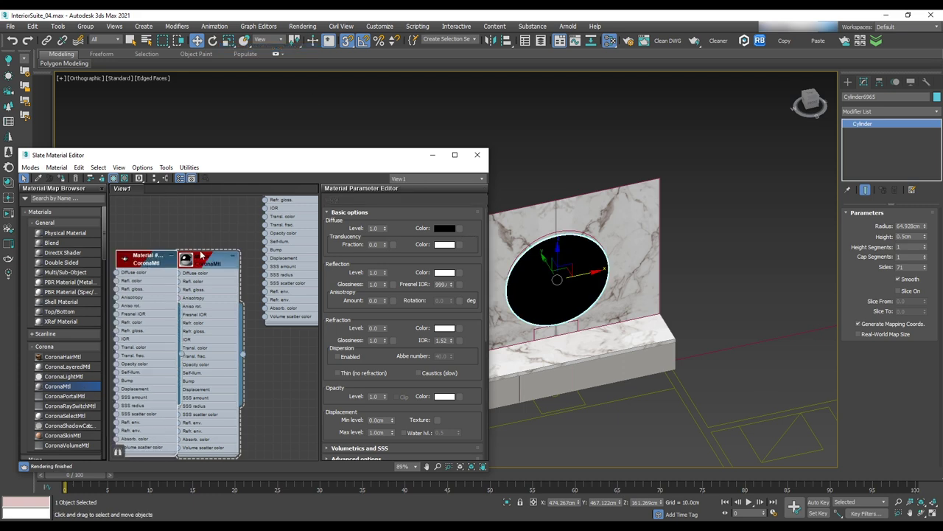
Name a new Corona material MirrorBase, give it a darker grey diffuse colour and apply it to the cylinder behind the mirror
text(Base)
click(445, 228)
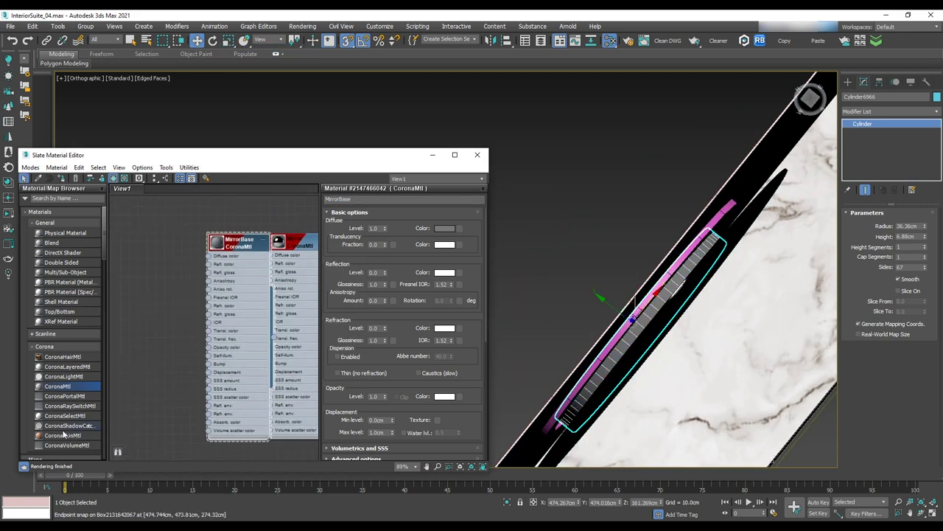
Create a Corona light material with intensity 10 and assign it to the tube behind the mirror
scroll(82, 414, down, 2)
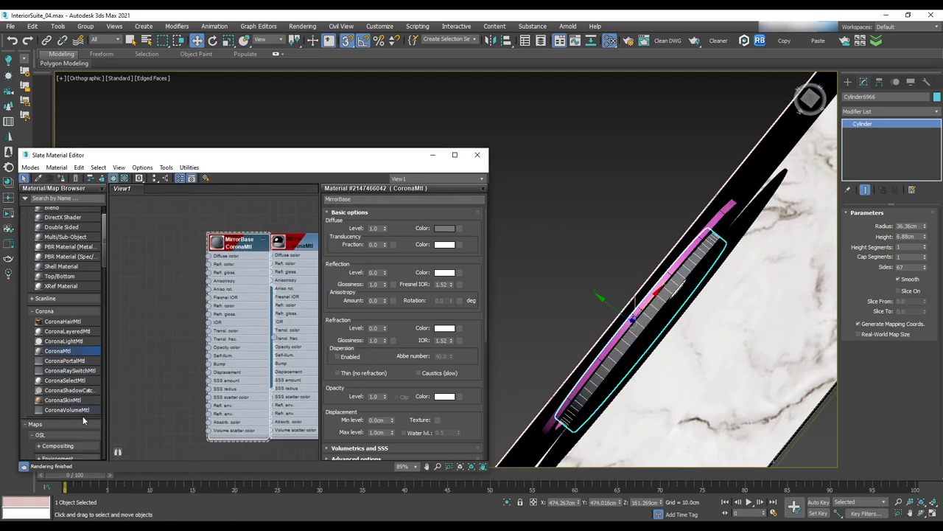
drag(70, 347, 129, 283)
double_click(144, 277)
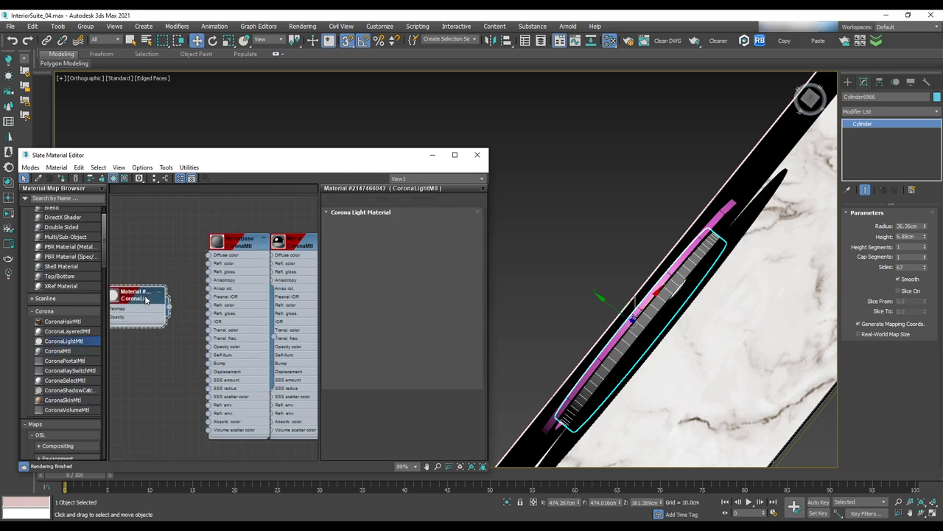
right_click(133, 283)
click(170, 44)
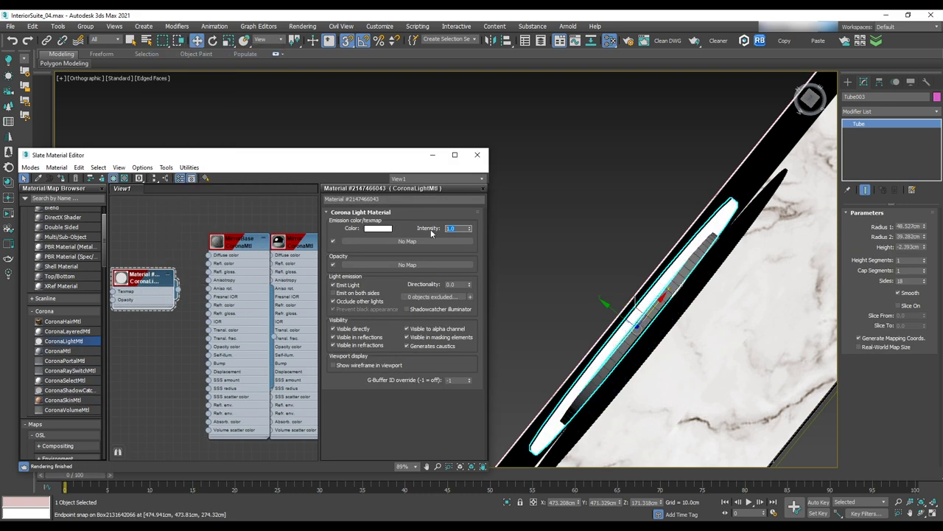
alt+middle_drag(501, 188, 638, 243)
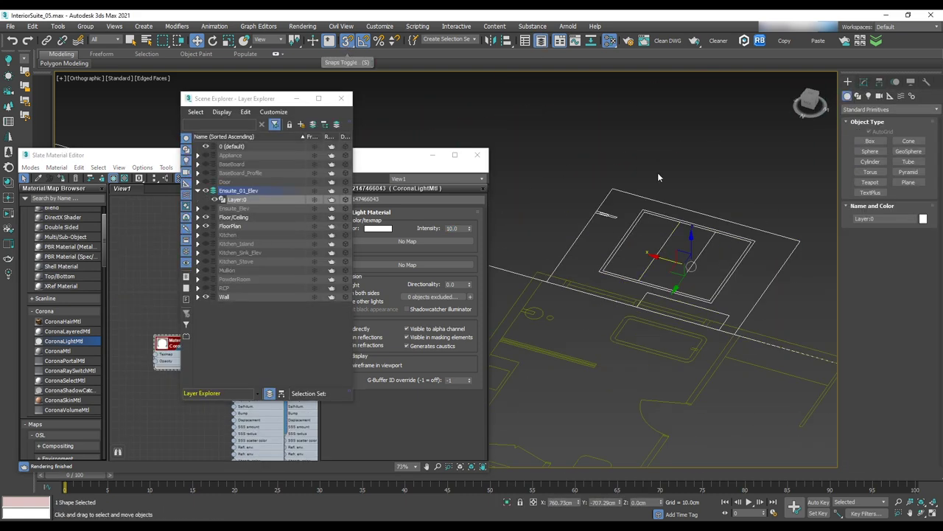
Stand the two ensuite elevation drawings upright, adjusting their pivots, and place them at their walls on the floor plan
alt+middle_drag(737, 309, 647, 238)
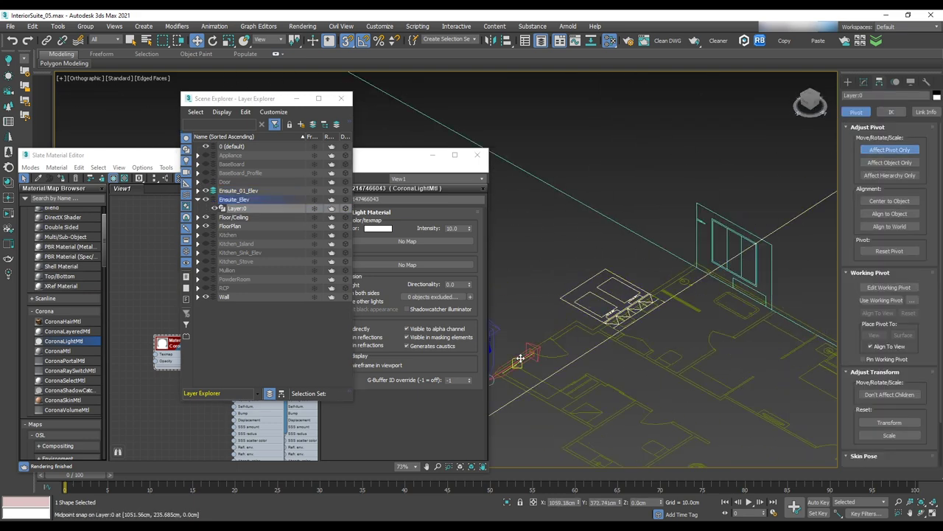
key(e)
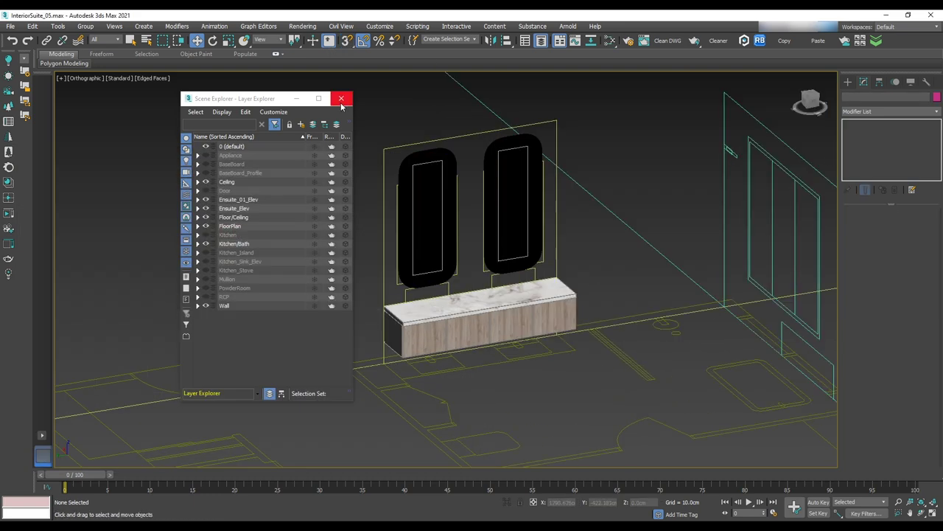
Draw a tall partition box about 8 × 175 × 275 cm over the floor plan's wall lines beside the ensuite vanity
click(341, 100)
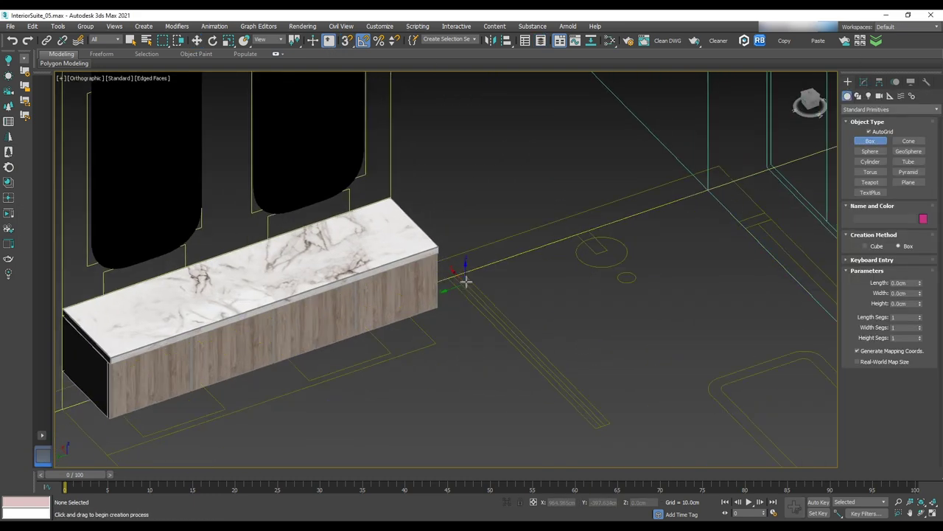
drag(607, 411, 497, 265)
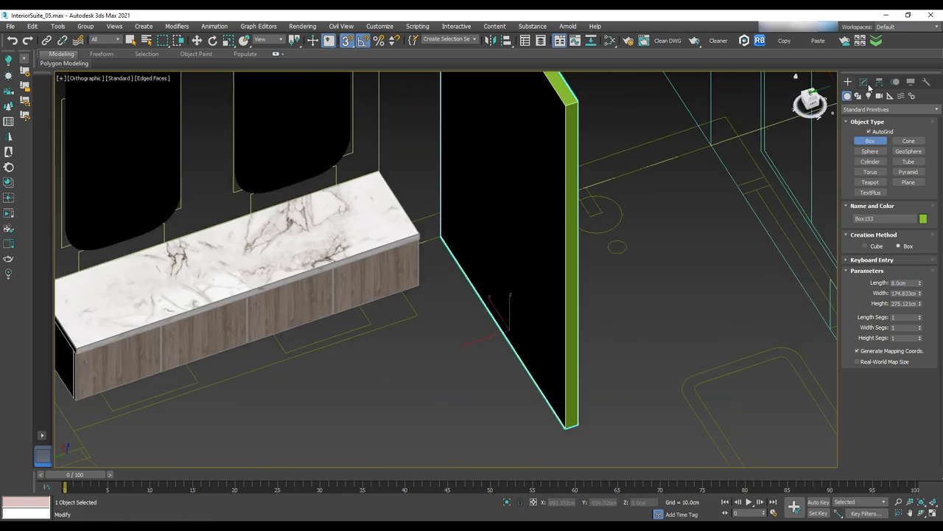
Convert the partition box to Editable Poly and inset all front and back polygons of its 3 × 4 grid individually
right_click(657, 372)
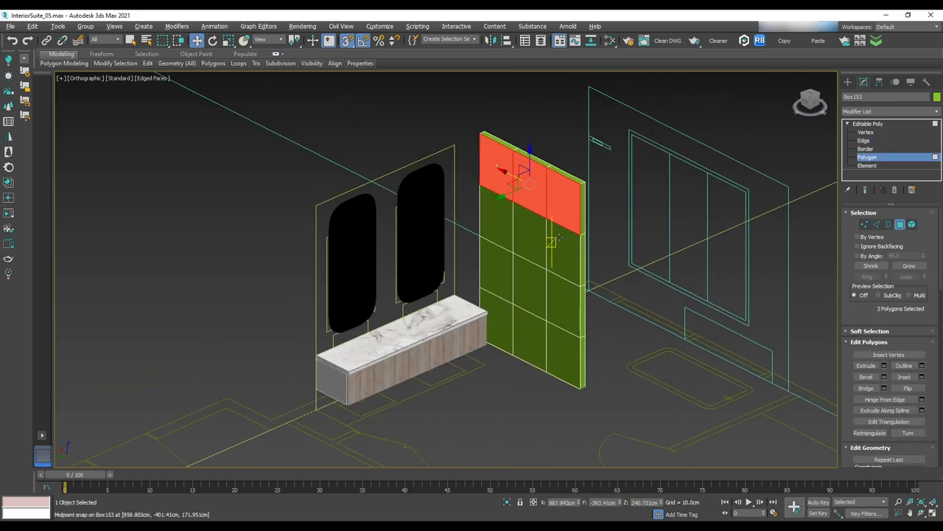
ctrl+drag(472, 214, 563, 337)
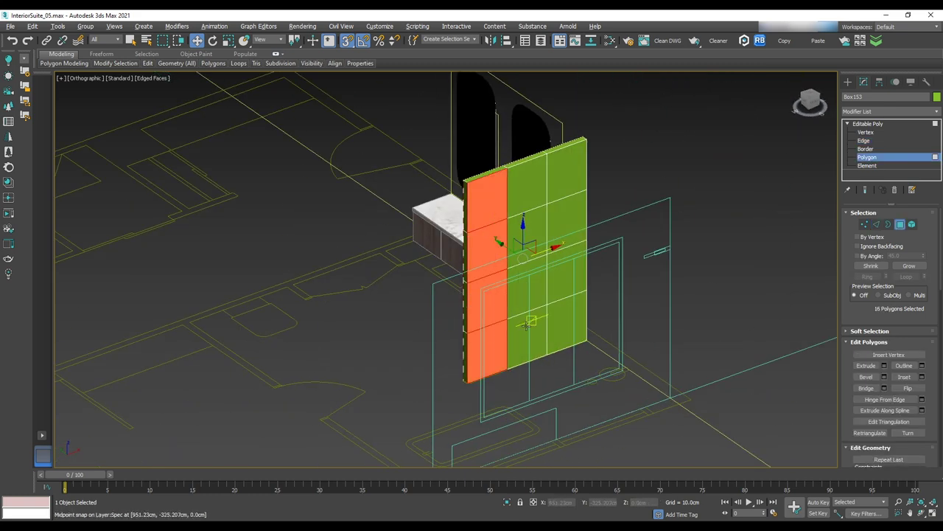
ctrl+click(538, 190)
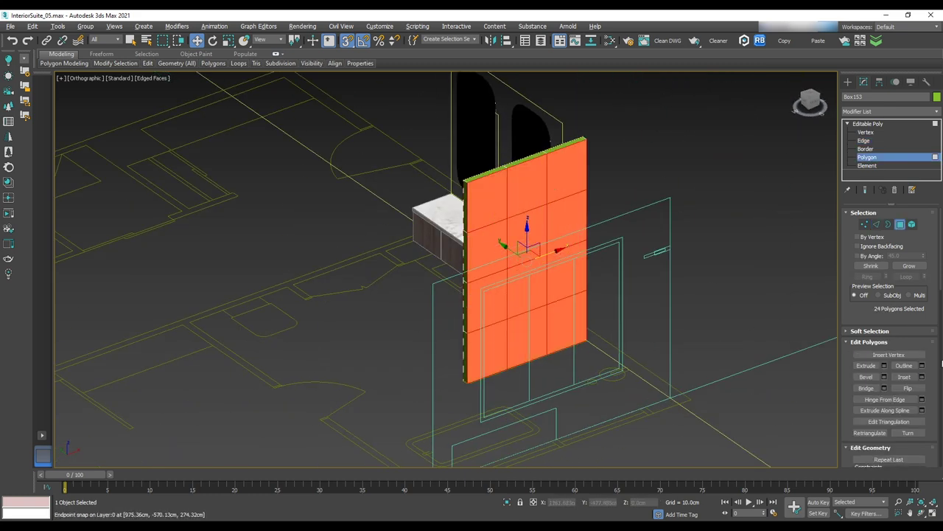
click(921, 376)
click(457, 280)
click(501, 290)
click(449, 301)
scroll(589, 218, up, 5)
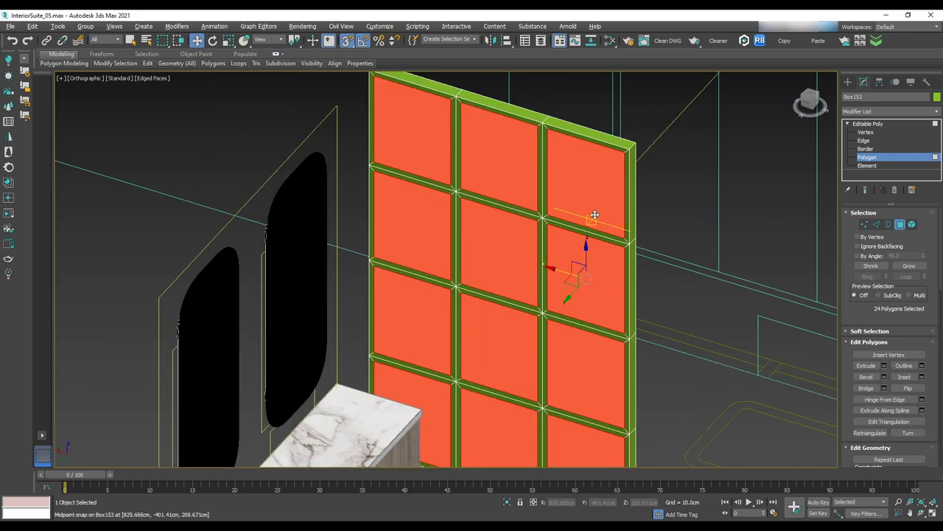
Open up the partition's inset panels and bridge the matching front and back edges to form the grid frame's inner sides
key(2)
scroll(457, 169, up, 5)
scroll(648, 294, up, 3)
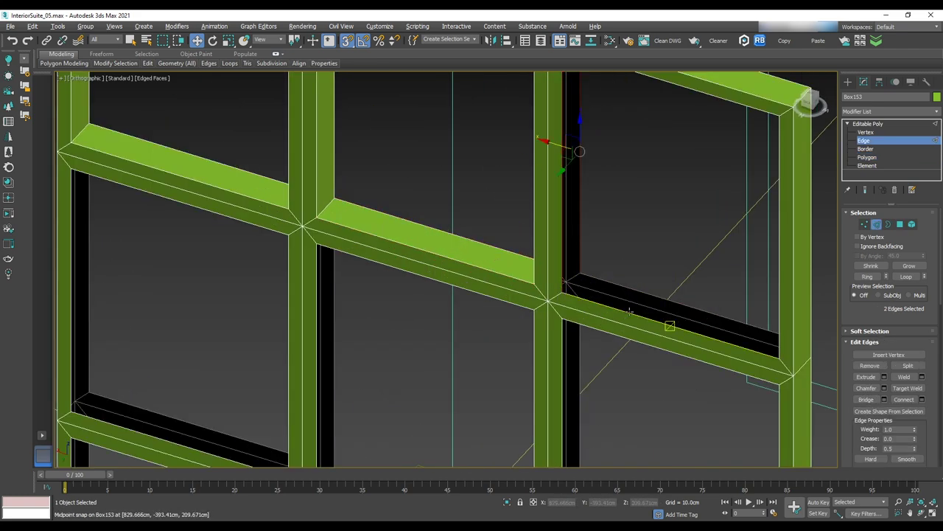
scroll(630, 312, down, 5)
scroll(652, 302, up, 5)
click(714, 351)
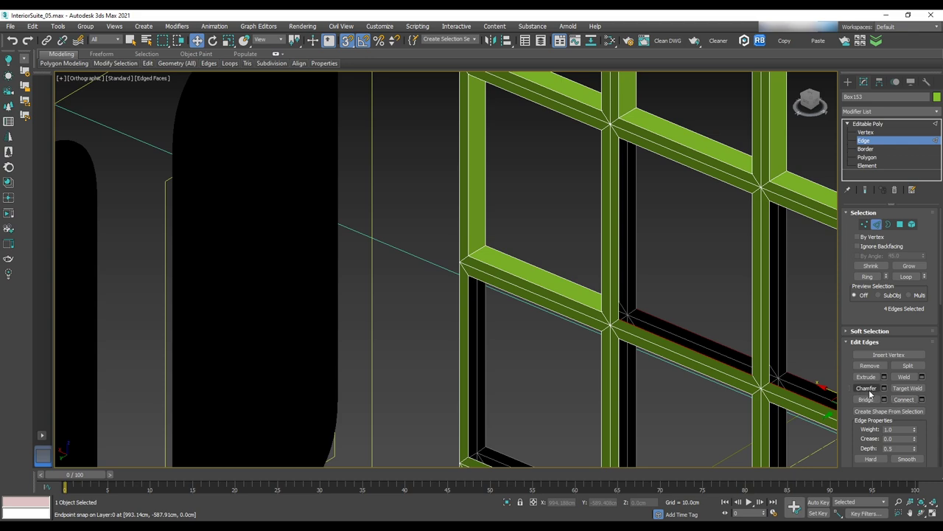
scroll(695, 410, down, 5)
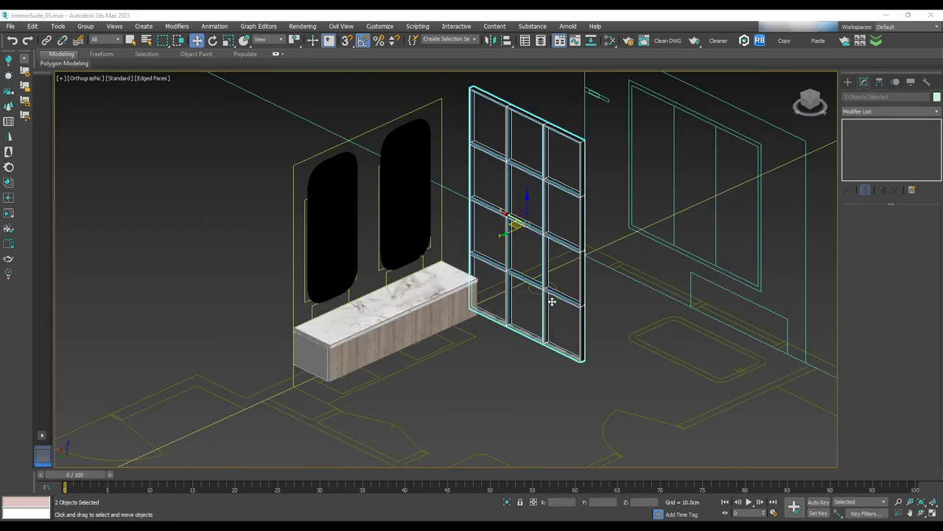
Examine the ensuite's tall cabinet, vanity, mirrors and grid partition together from several angles
scroll(523, 332, down, 2)
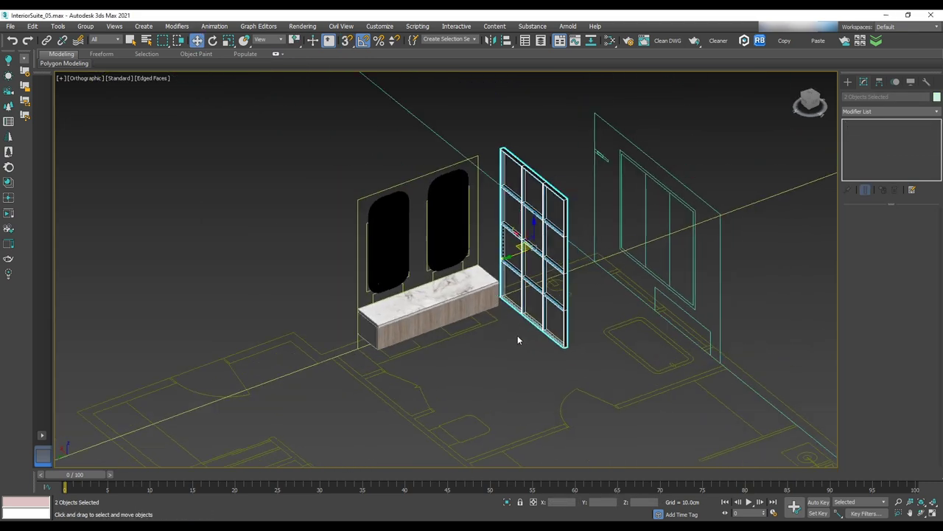
alt+middle_drag(517, 335, 452, 288)
scroll(452, 289, up, 4)
scroll(489, 342, down, 2)
click(488, 342)
scroll(495, 343, up, 2)
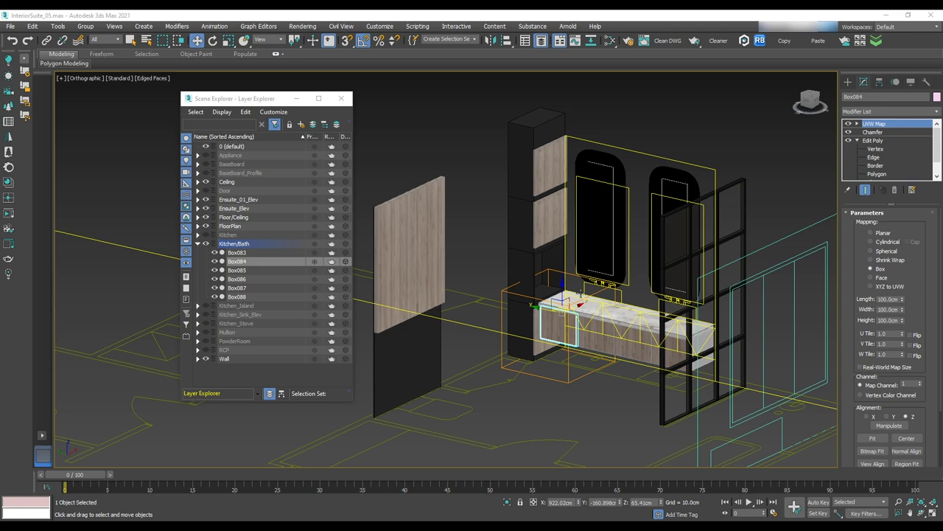
mouse_move(582, 295)
alt+middle_down()
mouse_move(545, 288)
mouse_move(588, 282)
mouse_move(579, 279)
alt+middle_up()
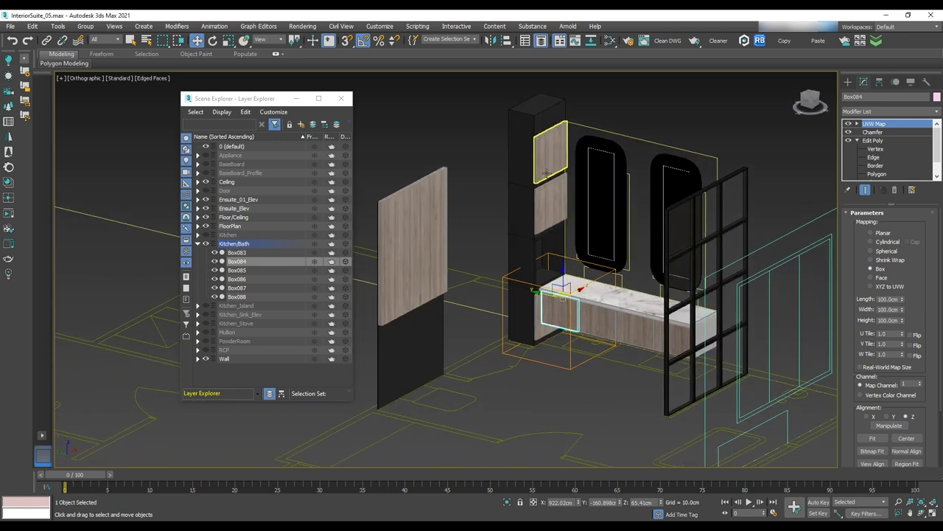
alt+middle_drag(446, 343, 513, 381)
click(341, 98)
alt+middle_drag(459, 323, 501, 321)
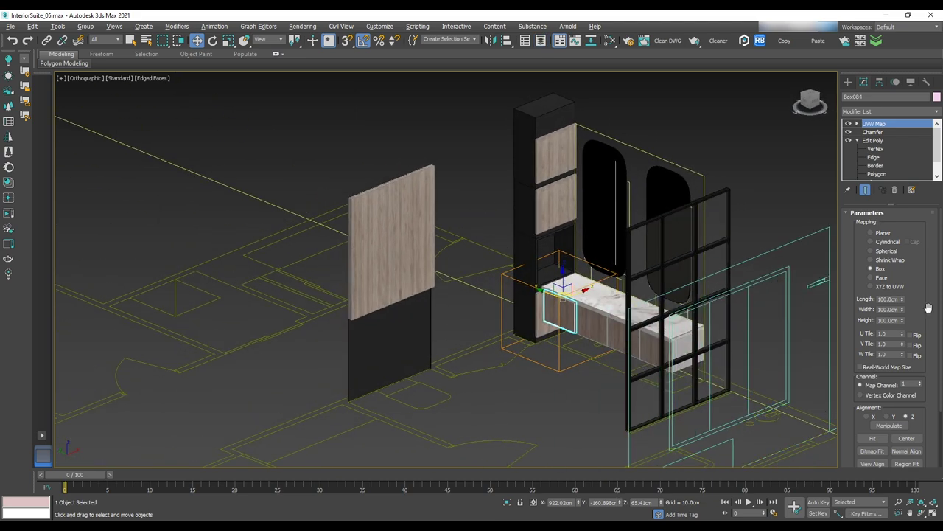
alt+middle_drag(546, 263, 590, 271)
Draw a full-height plane on the wall beyond the grid partition, with the Wall layer shown, and convert it to Editable Poly
click(541, 40)
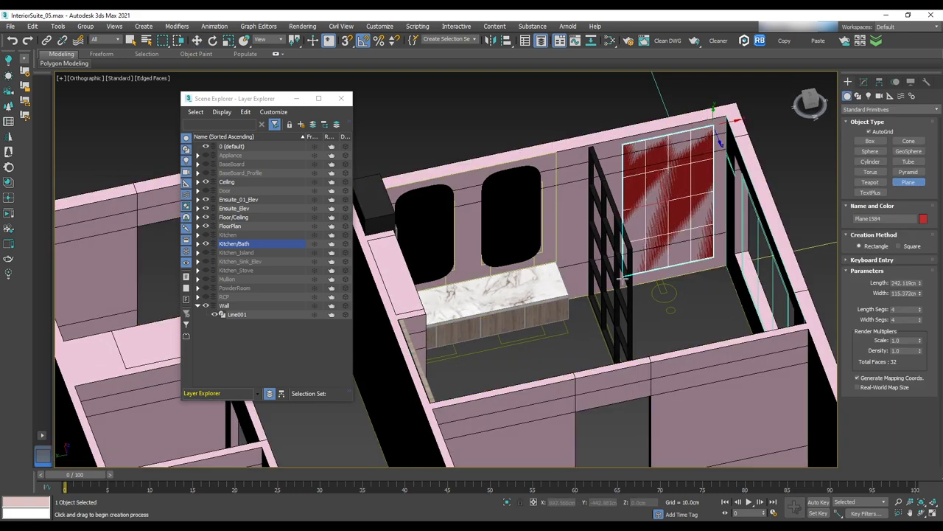
right_click(688, 241)
right_click(667, 129)
click(792, 328)
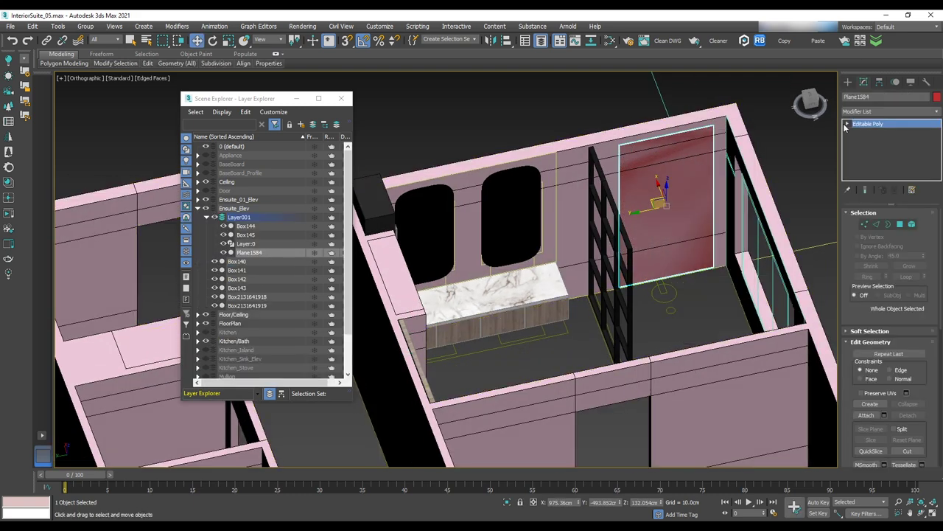
Move the plane's vertices so that it spans the whole wall behind the mirrors, vanity and shower area
key(1)
drag(740, 98, 688, 303)
scroll(617, 180, down, 5)
alt+middle_drag(618, 179, 648, 173)
drag(714, 100, 671, 140)
scroll(667, 156, up, 5)
scroll(667, 156, up, 4)
alt+middle_drag(667, 157, 560, 294)
scroll(489, 327, down, 5)
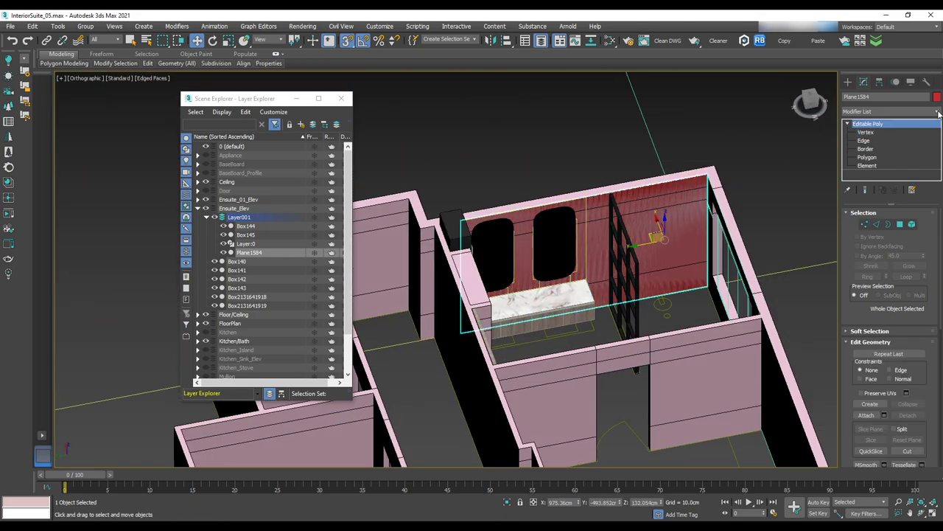
Add a FloorGenerator modifier to the wall plane with 30.48 × 60.96 cm boards, 0.5 cm extrude height and 0.2 cm bevel height
click(889, 111)
click(870, 188)
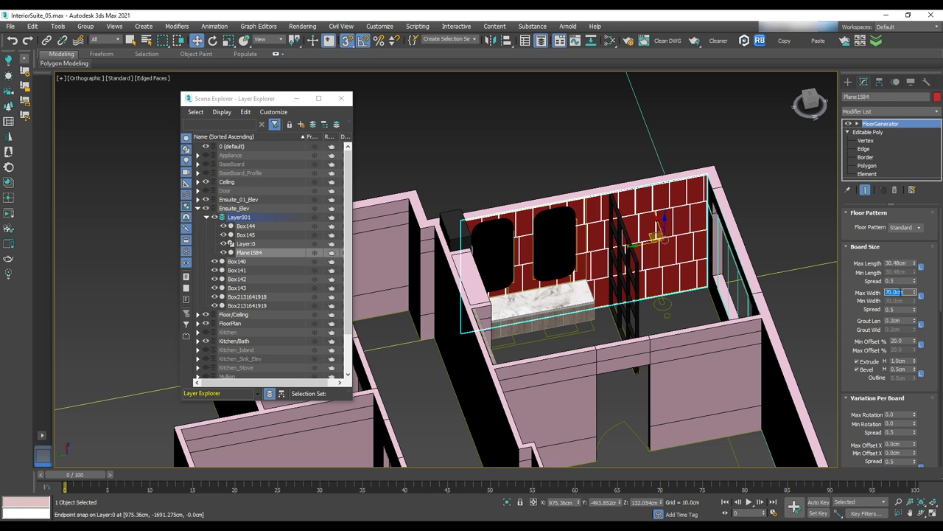
key(Return)
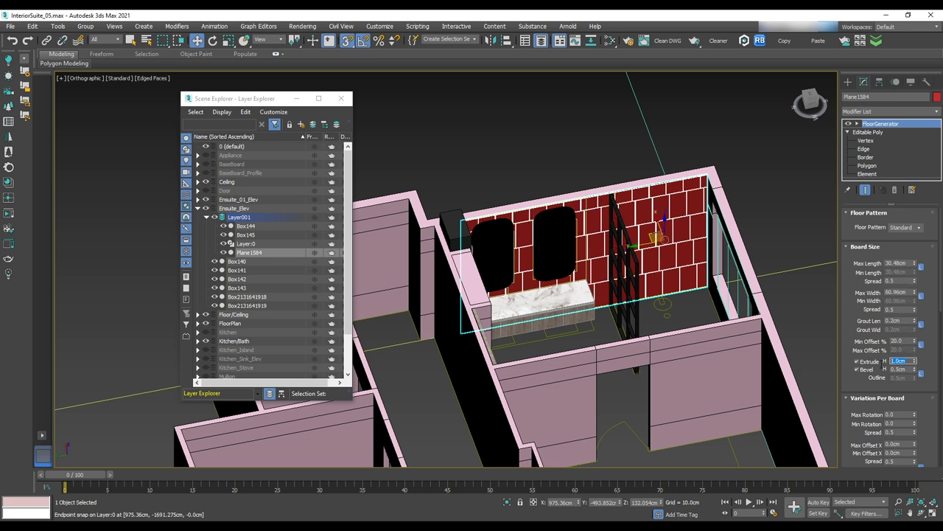
text(0.5)
key(Return)
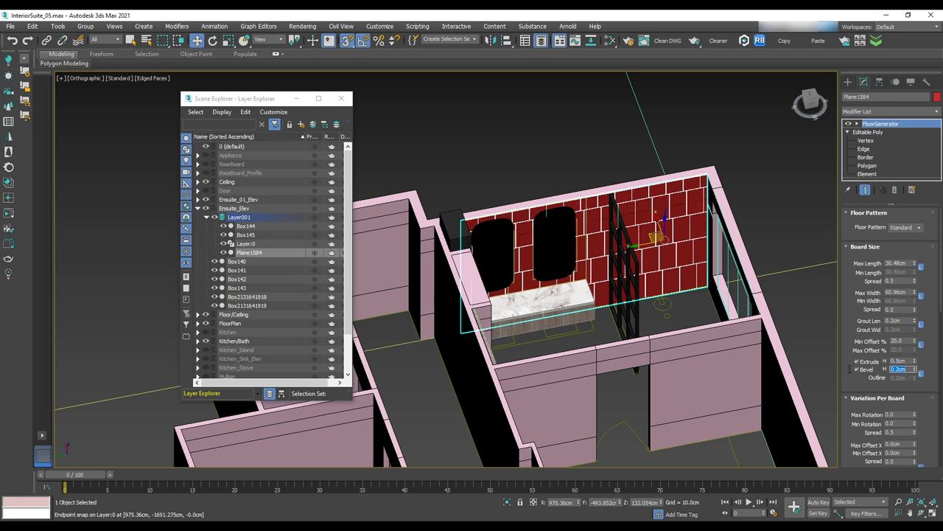
Set the tiles' minimum offset to 0 % and shift the tile pattern along the wall using Offset X
alt+middle_drag(516, 294, 560, 295)
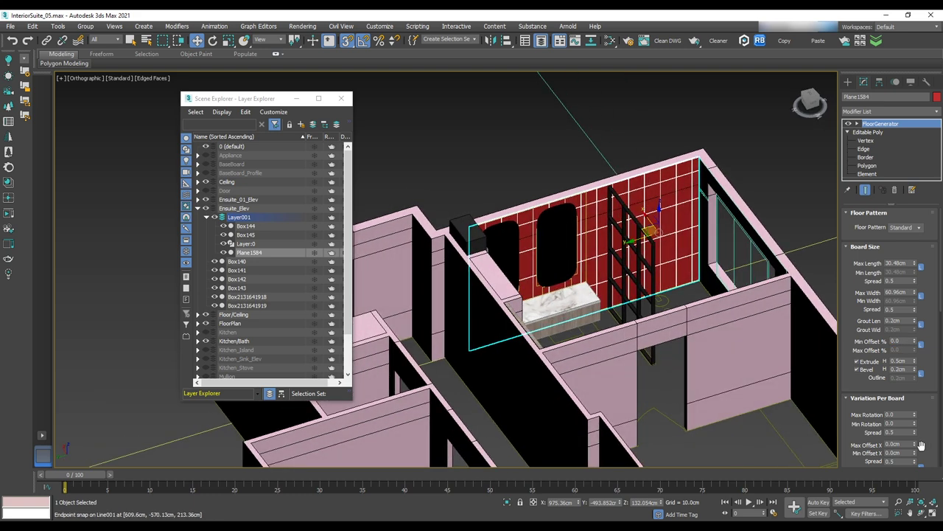
scroll(916, 426, down, 5)
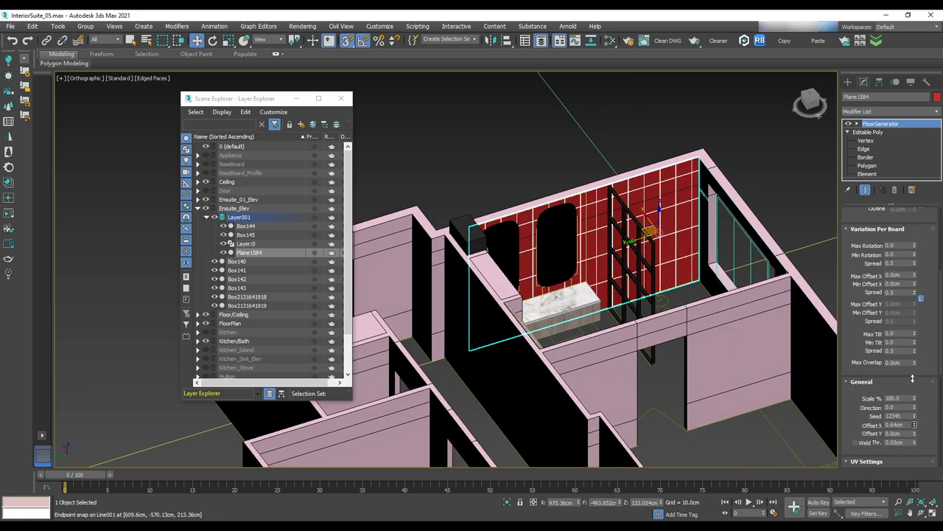
drag(912, 378, 917, 437)
Draw a plane on the adjoining window wall, convert it to Editable Poly and start editing its vertices
alt+middle_drag(516, 295, 560, 294)
scroll(664, 280, up, 4)
click(848, 82)
click(908, 182)
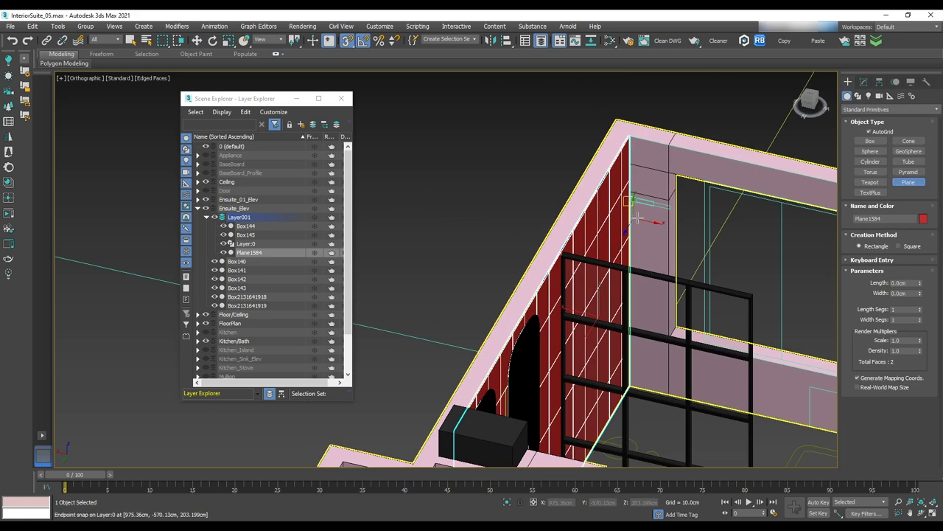
drag(630, 202, 767, 405)
right_click(769, 327)
click(884, 430)
key(1)
alt+middle_drag(652, 309, 652, 370)
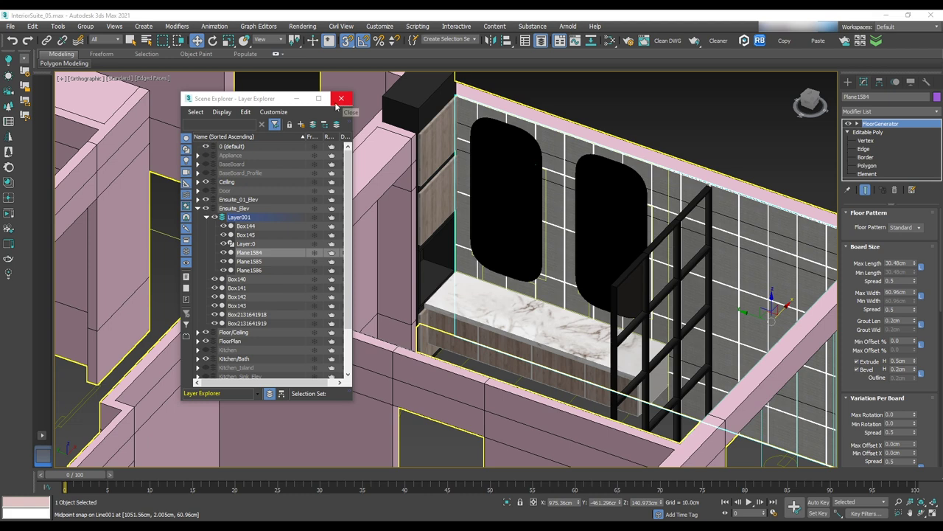
Merge the Bathroom_Faucet_Sink model from the Furniture folder on drive E into the scene and isolate the selection
click(337, 103)
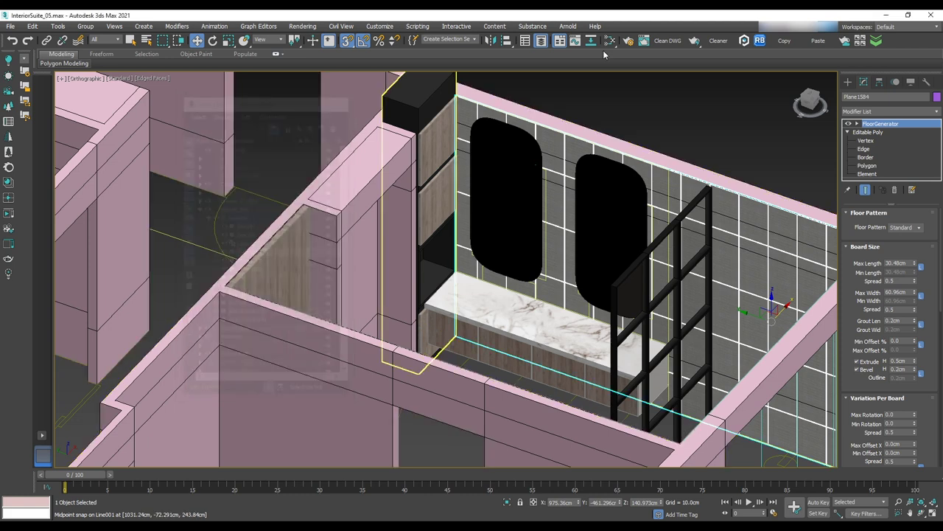
click(10, 26)
mouse_move(54, 161)
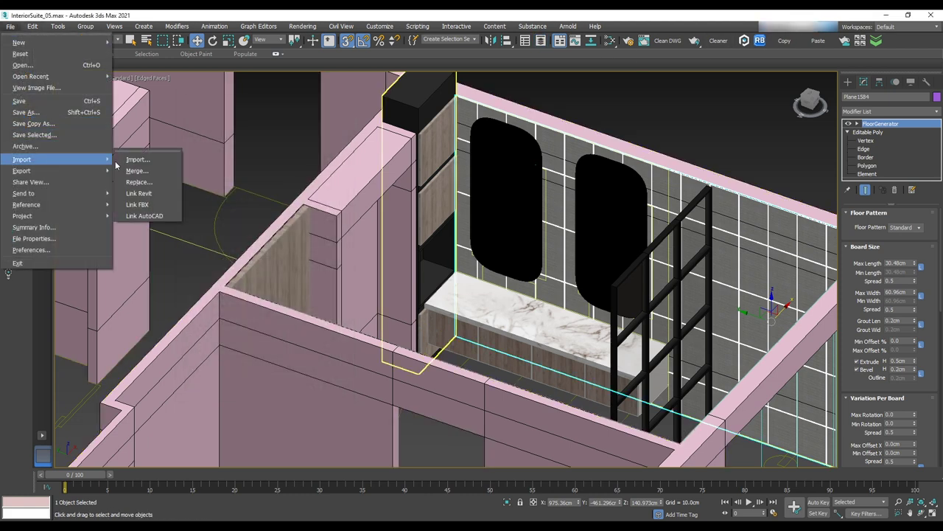
click(137, 170)
click(175, 61)
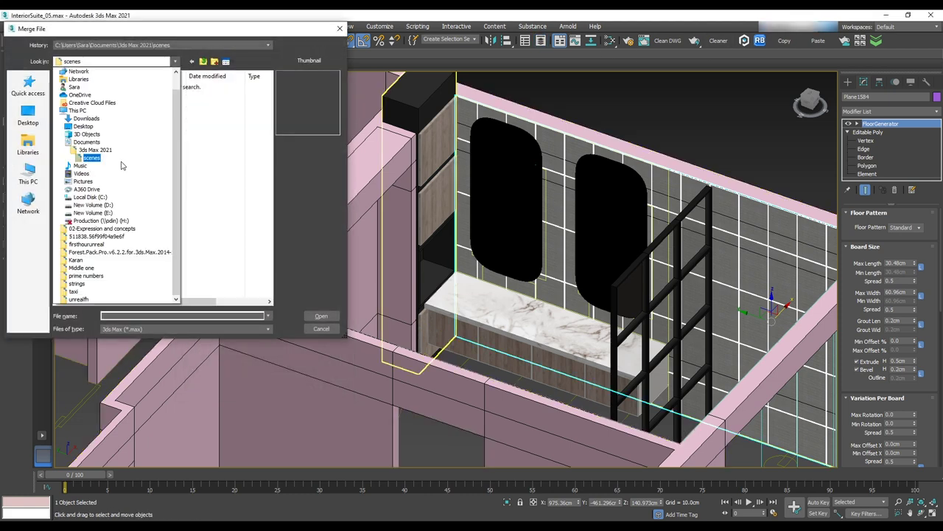
click(115, 213)
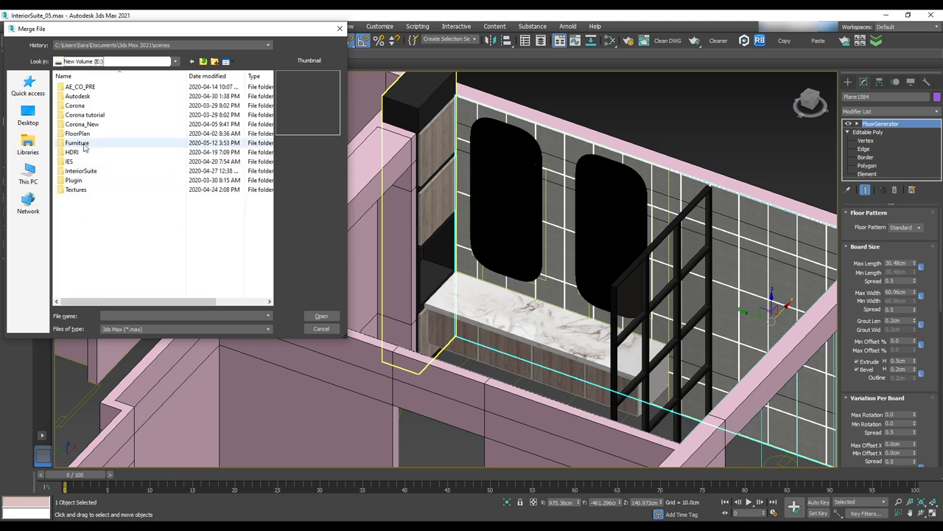
double_click(81, 145)
scroll(101, 231, down, 6)
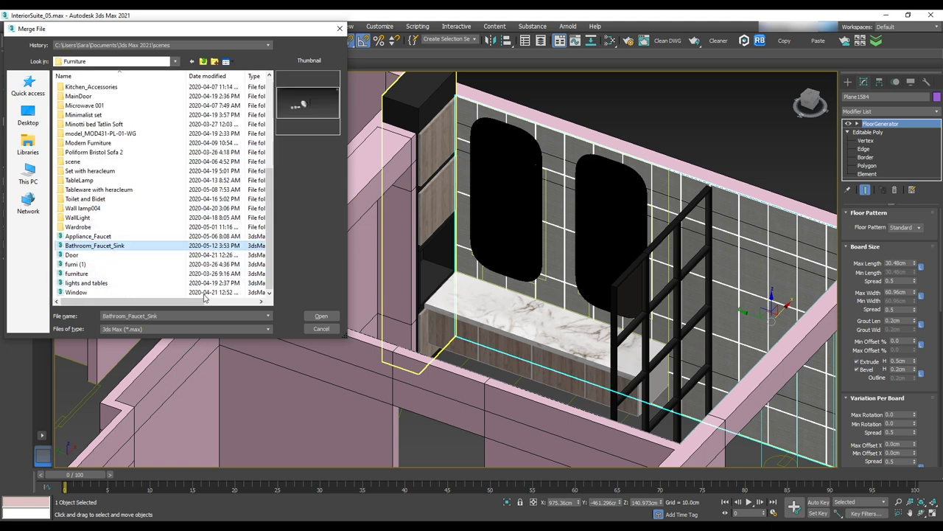
double_click(103, 246)
click(512, 376)
scroll(479, 295, down, 10)
key(alt+q)
alt+middle_drag(522, 248, 589, 280)
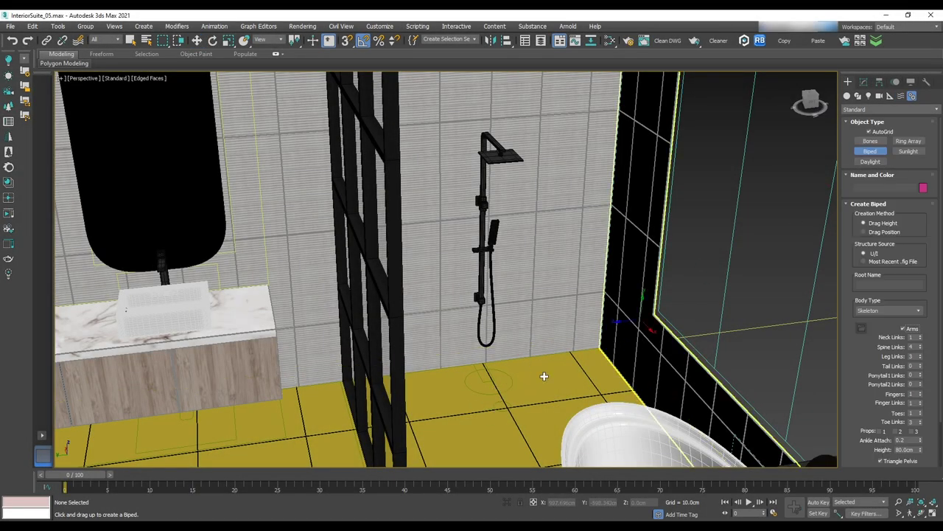
Create a biped standing on the floor beneath the shower head and set its height to 182.88 cm
drag(486, 375, 490, 236)
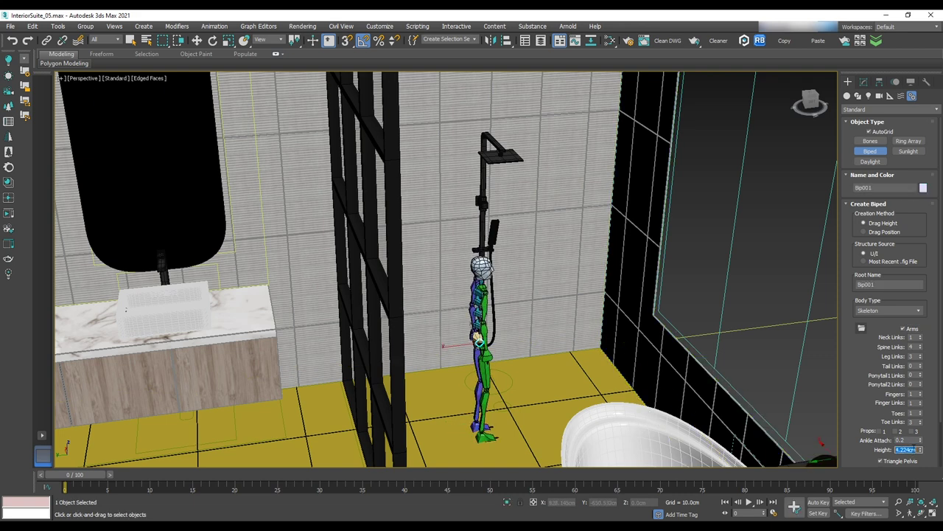
text(182.88)
key(Return)
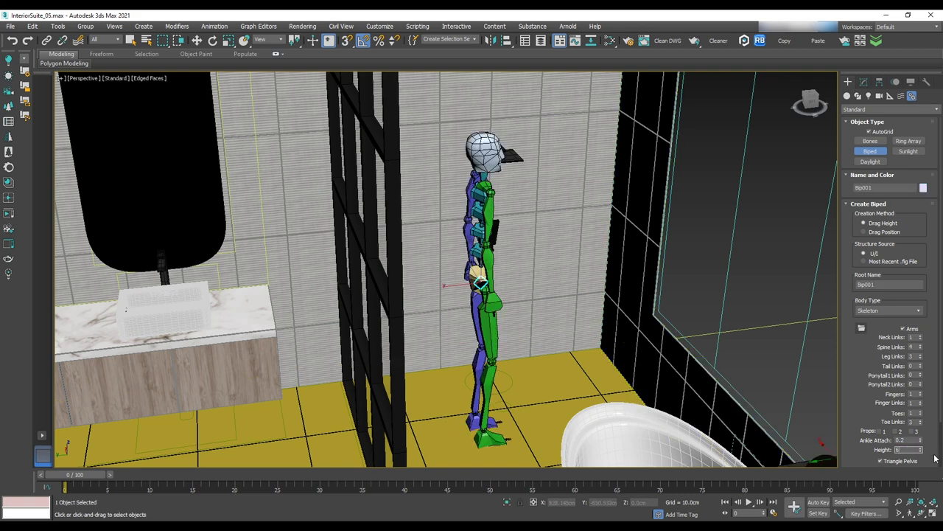